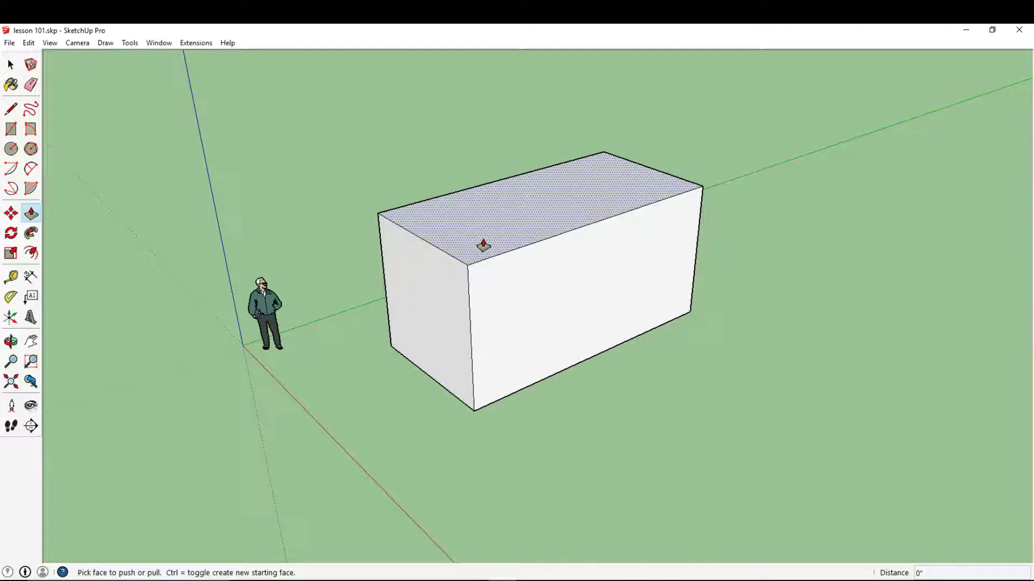
Step: Pull the box's top face up 2' with a new starting face, forming a separate roof slab band
left_click(483, 246)
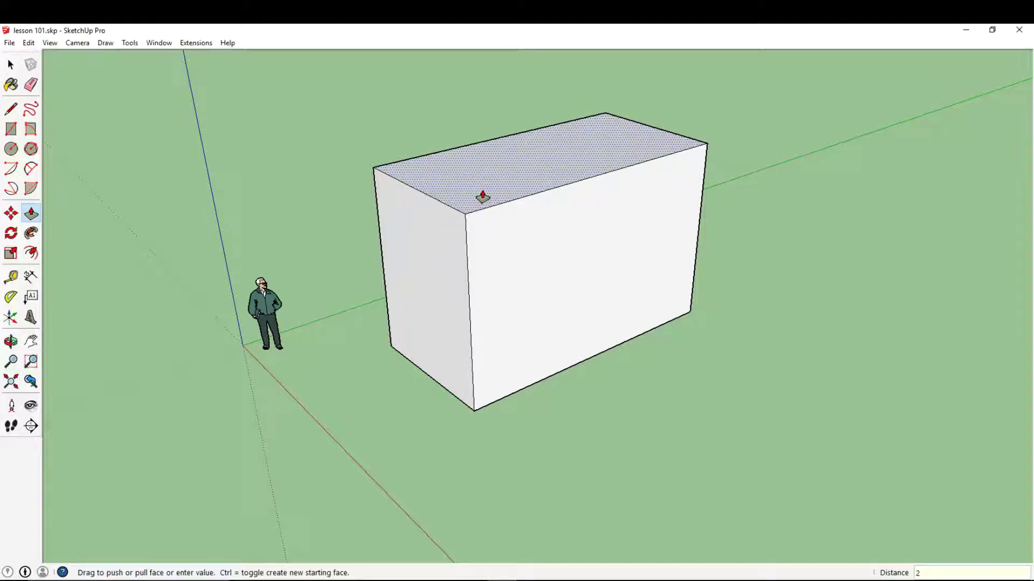
key("Return")
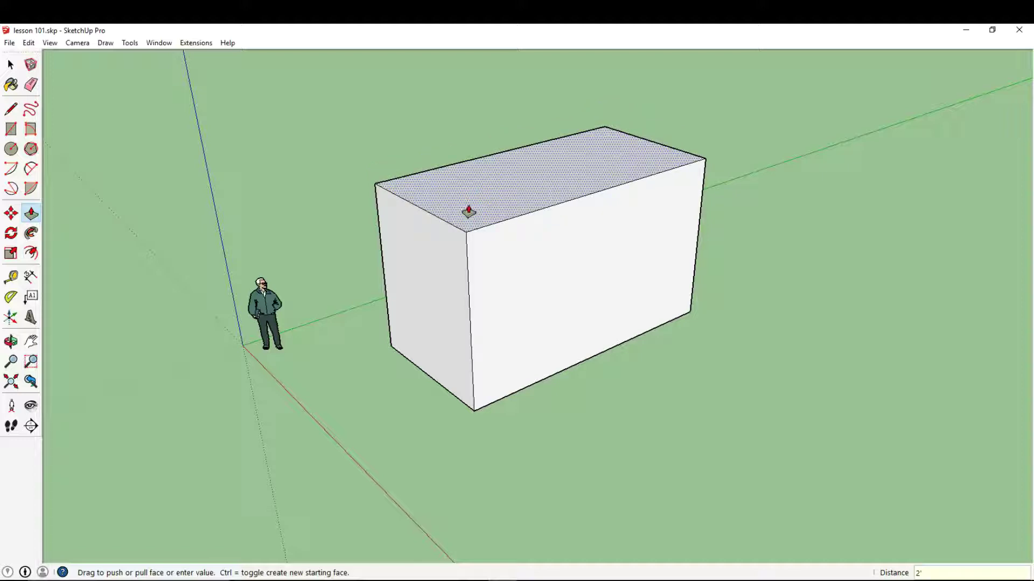
left_click_drag(468, 212, 121, 575)
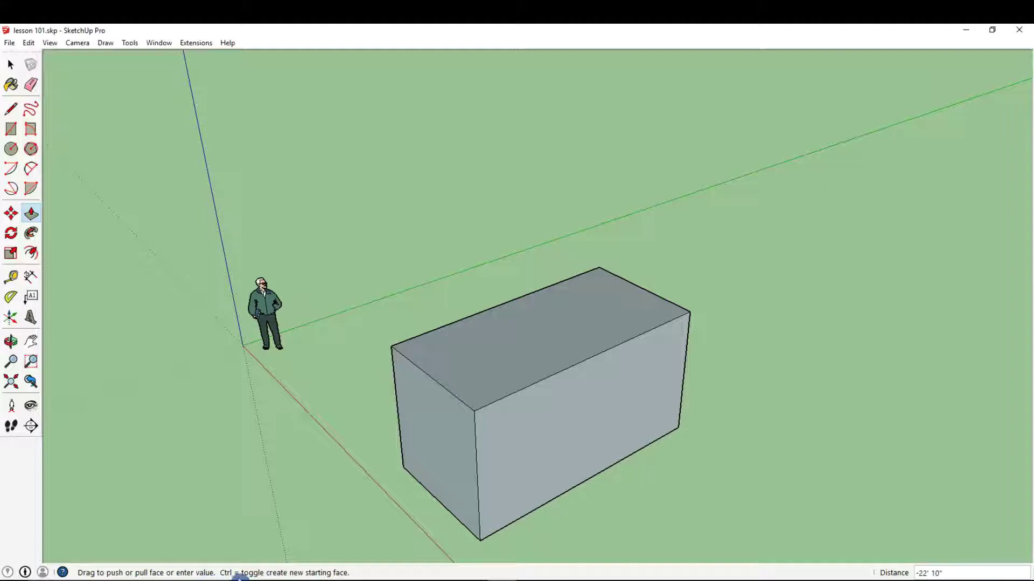
left_click_drag(356, 575, 483, 262)
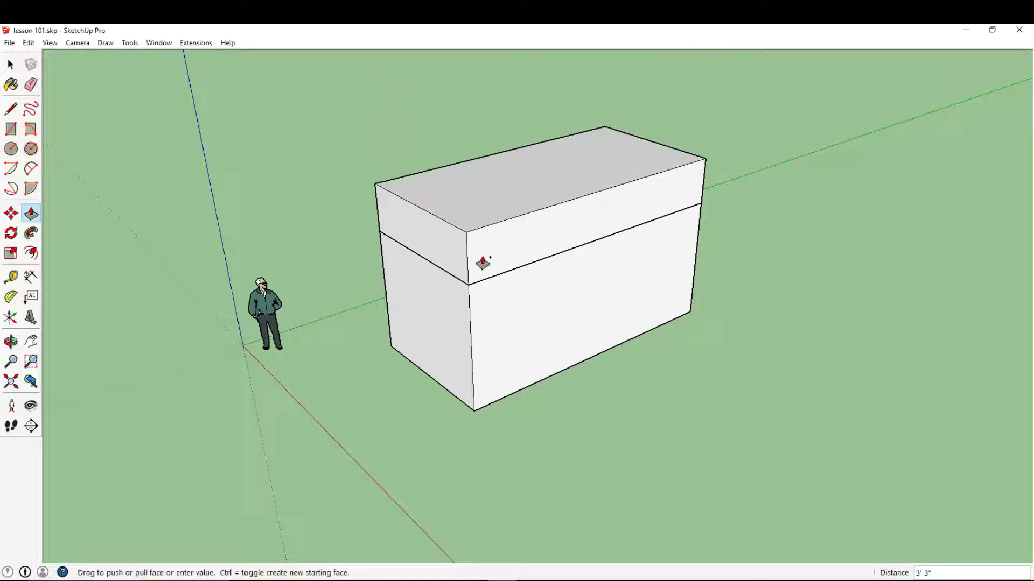
key("Return")
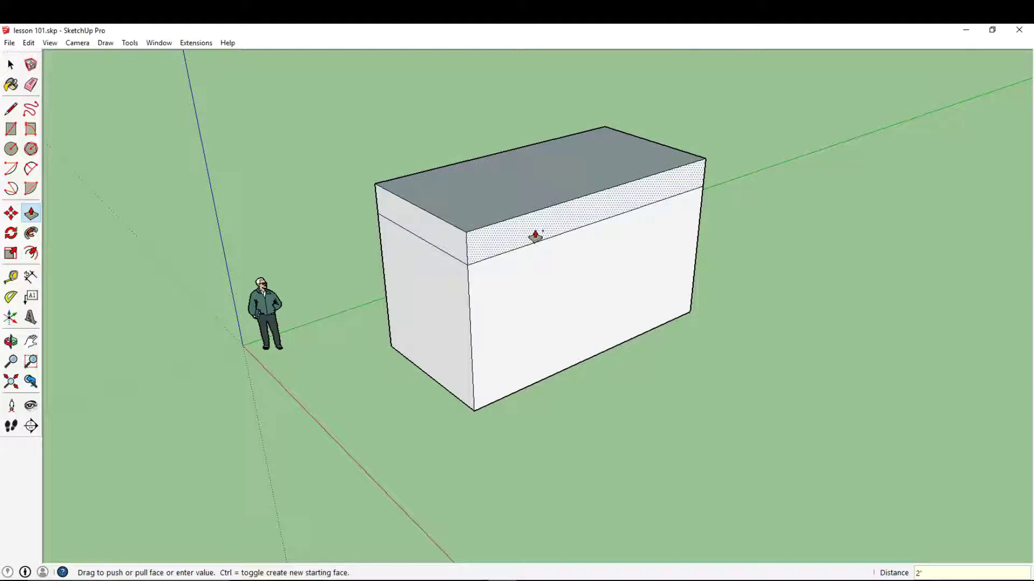
Step: Pull the roof slab's front long face and the end face nearest the human figure outward 2' each
left_click_drag(535, 236, 619, 278)
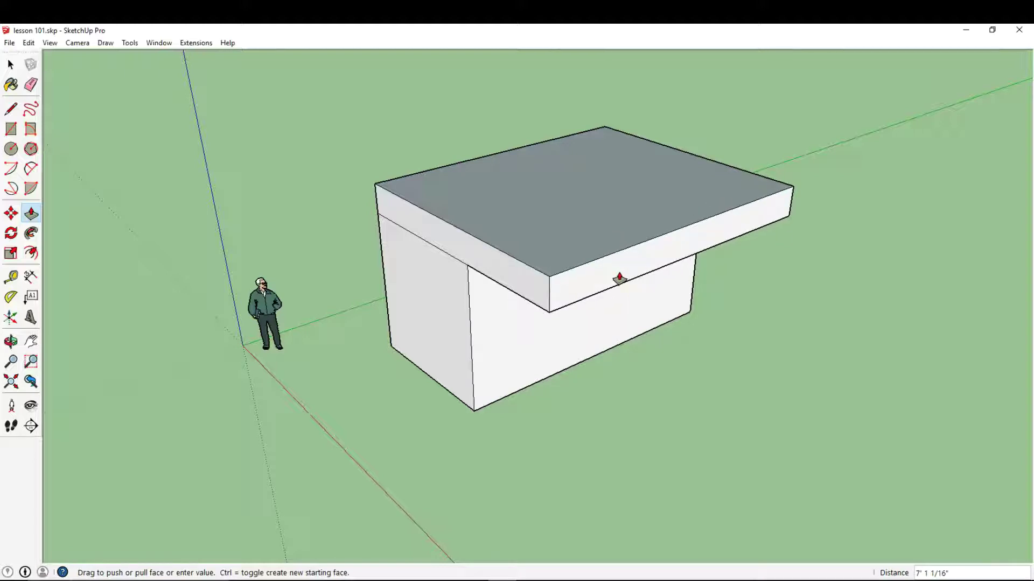
type("2")
key("Return")
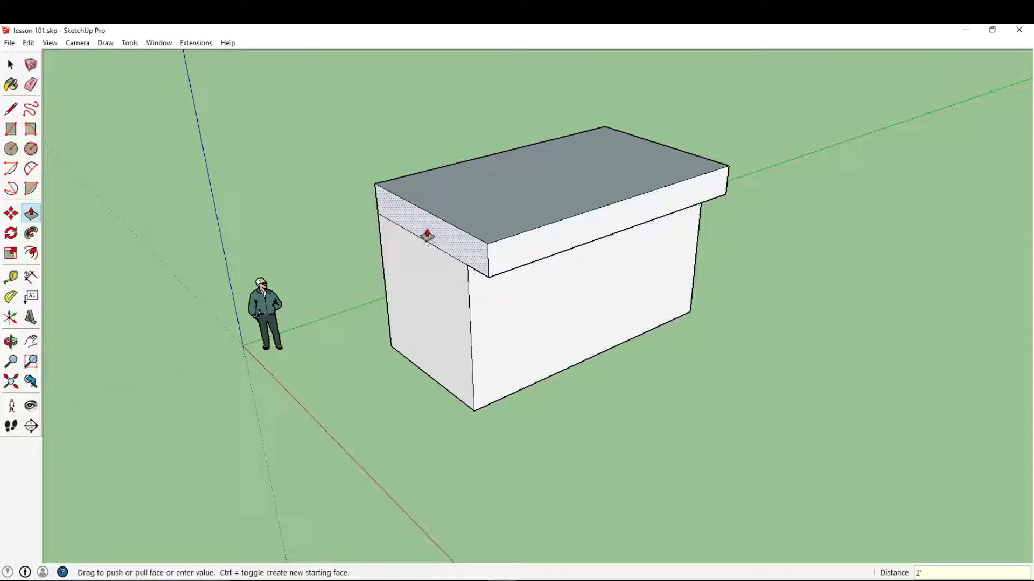
left_click_drag(431, 240, 413, 251)
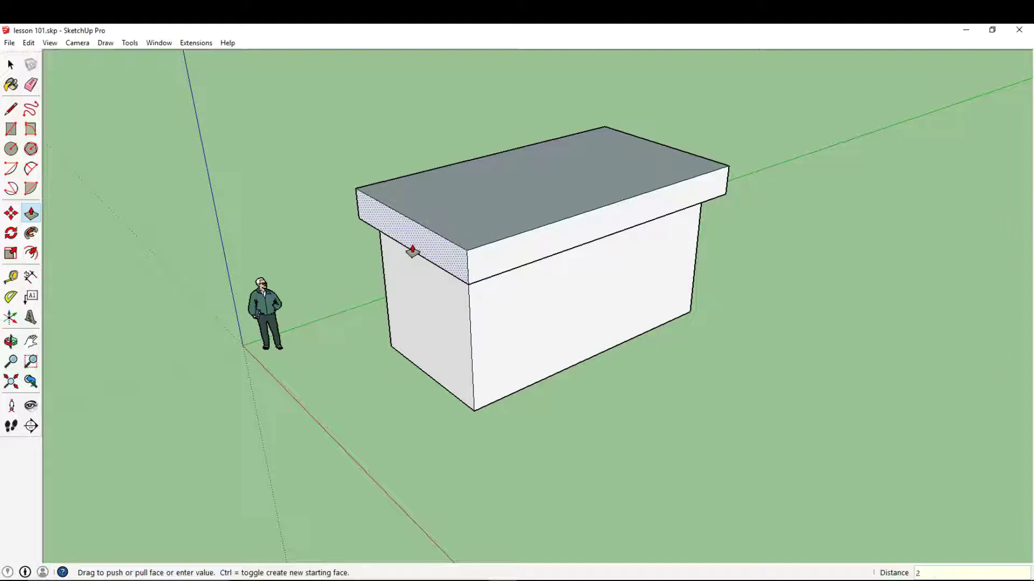
type("2")
key("Return")
Step: Extend the roof slab's far end face and back long face outward, pulling the back face out 2'
middle_click_drag(648, 258, 692, 307)
left_click_drag(693, 303, 721, 320)
middle_click_drag(728, 321, 525, 252)
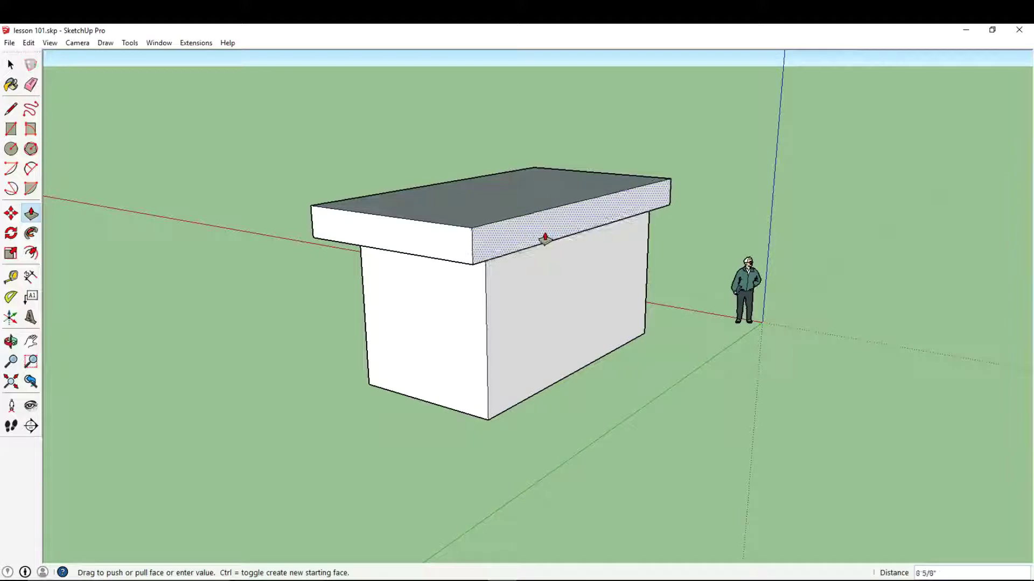
left_click(545, 239)
type("2'")
key("Return")
Step: Push the roof slab's top face down 12" to make the roof thinner
middle_click_drag(544, 238, 470, 305)
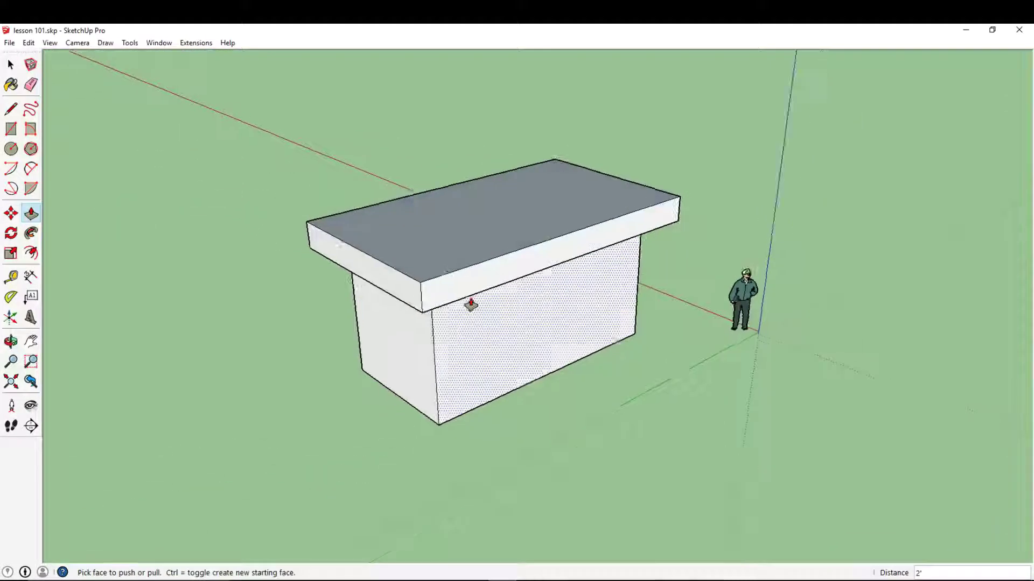
scroll(452, 262, "up", 2)
left_click(452, 262)
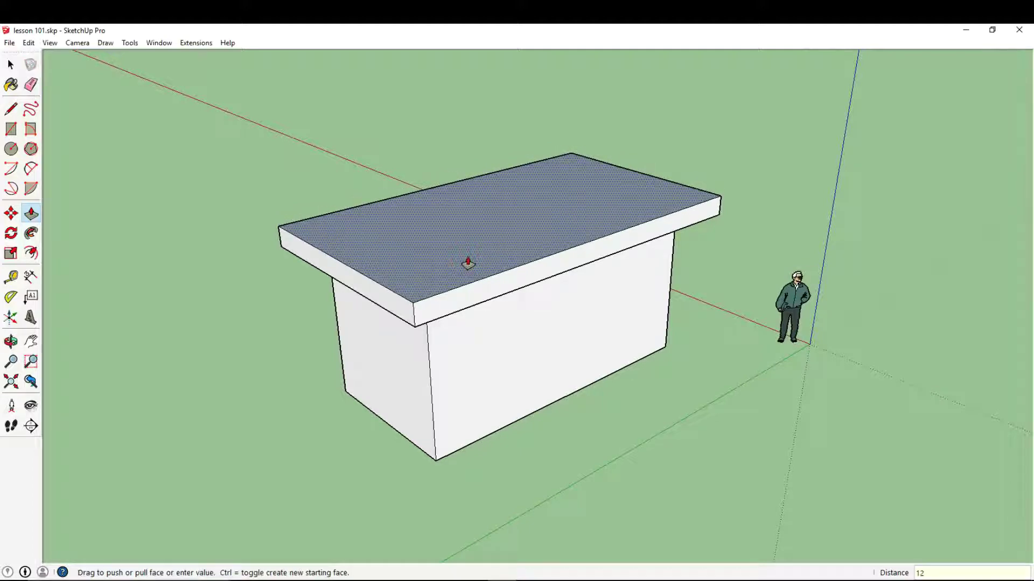
key("Return")
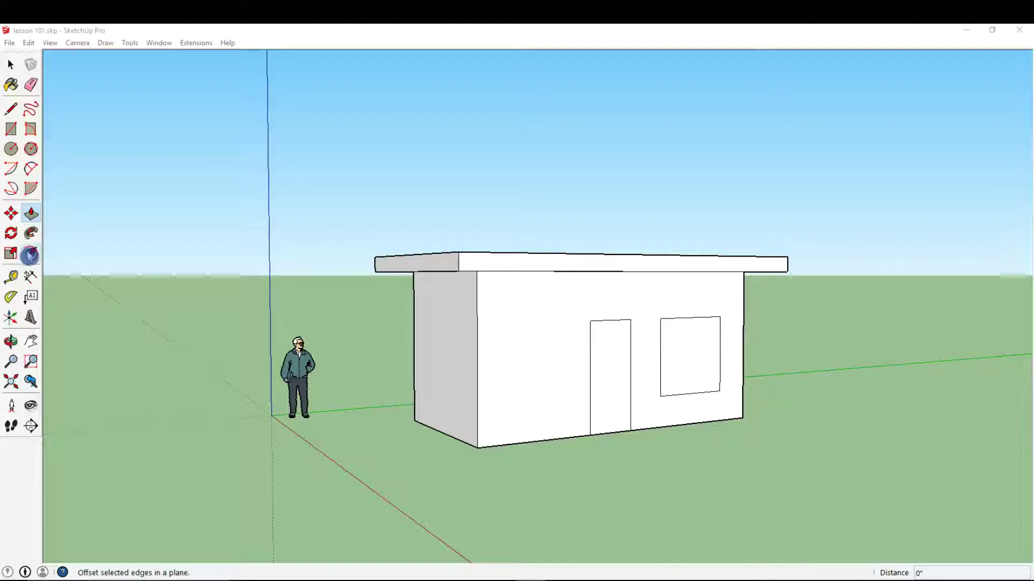
Step: Offset the outlines of the end wall nearest the figure and of the front wall by 4"
left_click(31, 254)
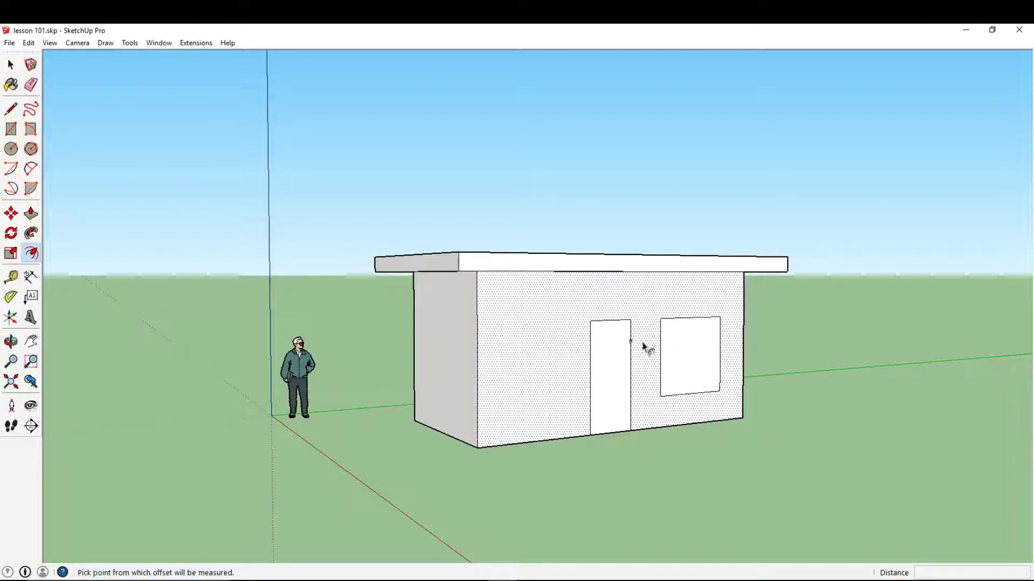
middle_click_drag(484, 353, 549, 380)
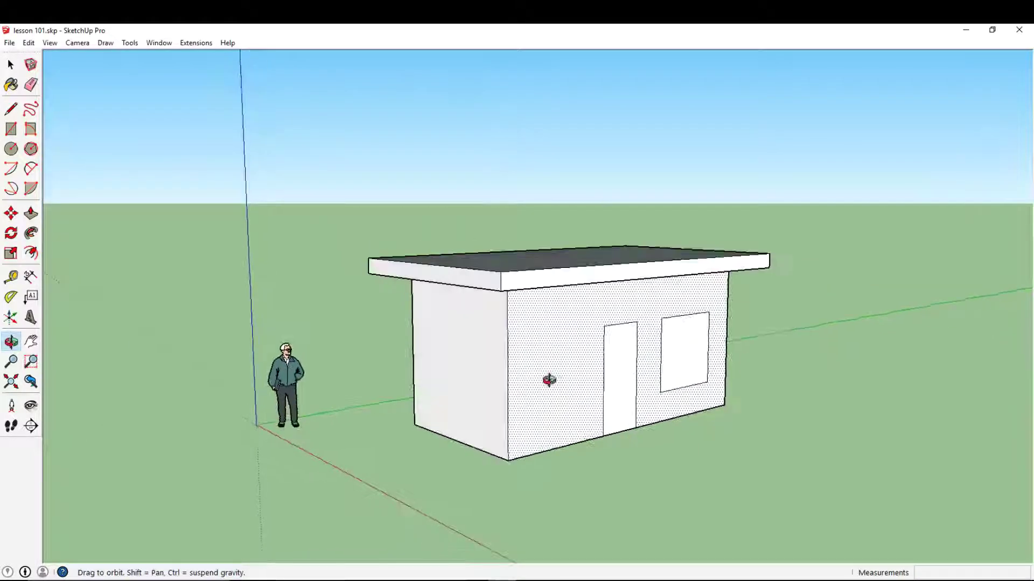
left_click(504, 371)
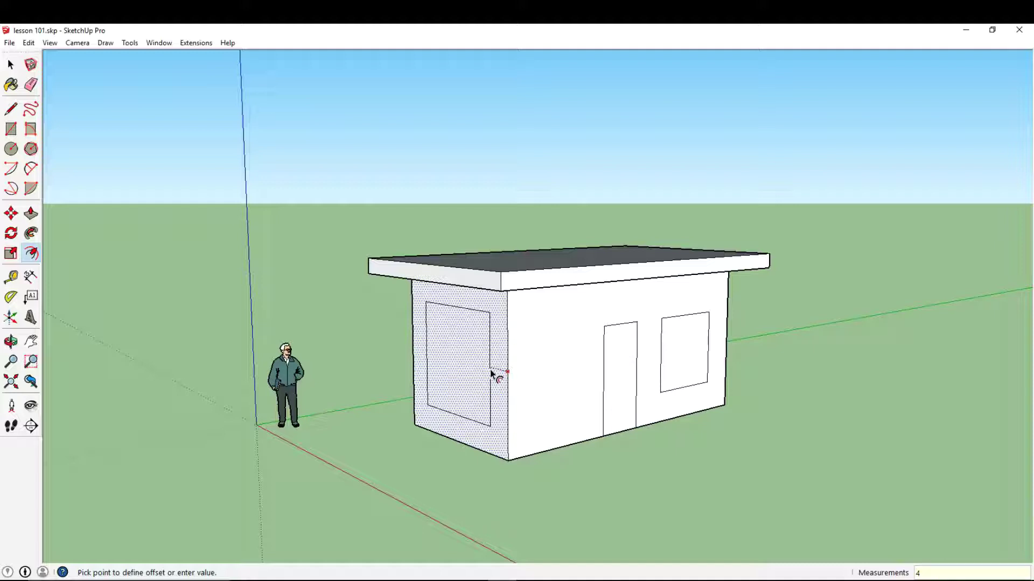
key("Return")
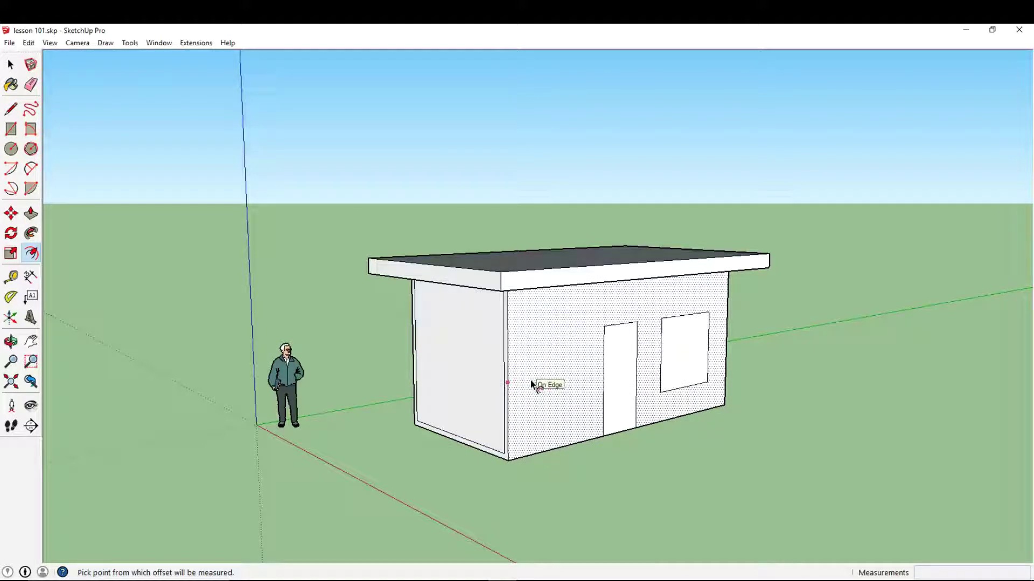
left_click(531, 381)
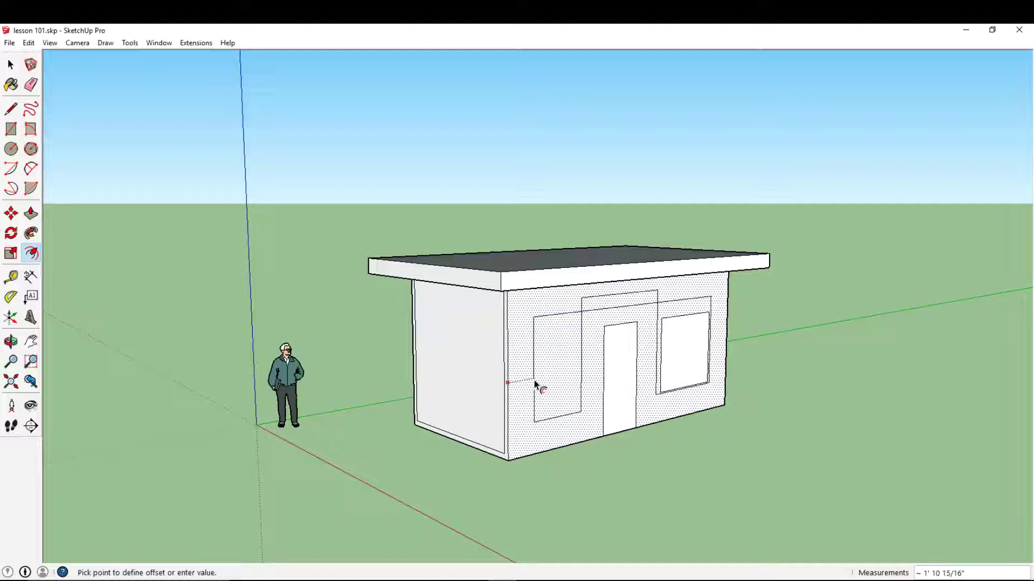
key("Return")
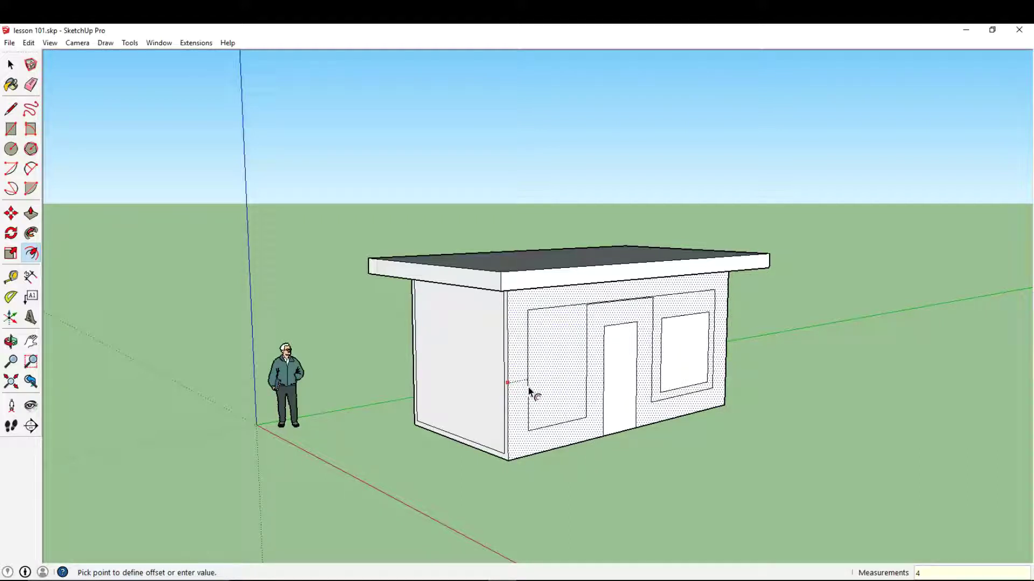
Step: Offset the window outline on the front wall outward by 4" to form a window frame
middle_click_drag(669, 365, 572, 373)
left_click(565, 371)
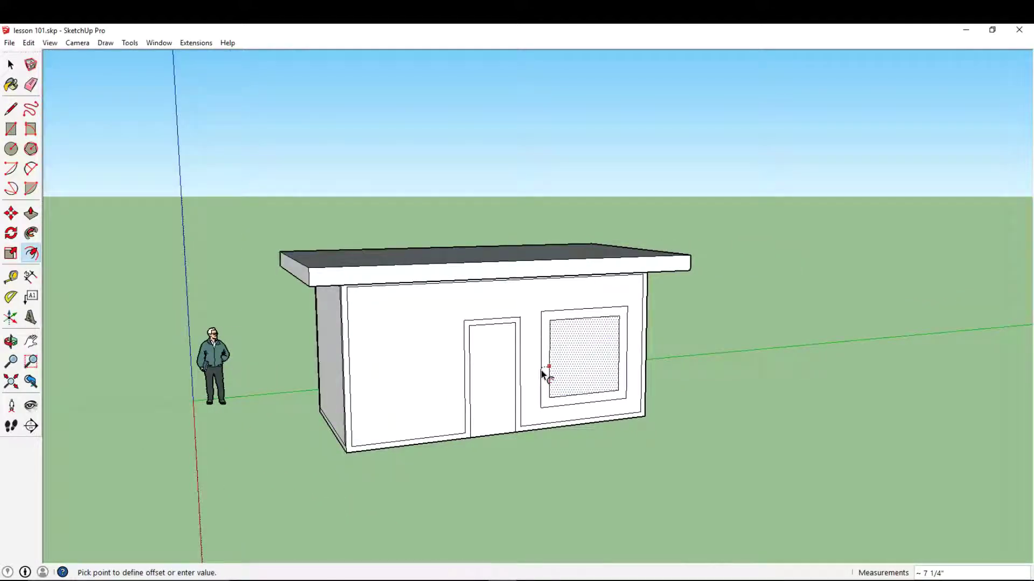
type("4")
key("Return")
Step: Offset the outline of the building's underside inward to define the wall thickness
mouse_move(439, 380)
middle_mouse_down()
mouse_move(461, 353)
mouse_move(484, 351)
mouse_move(436, 382)
mouse_move(452, 341)
middle_mouse_up()
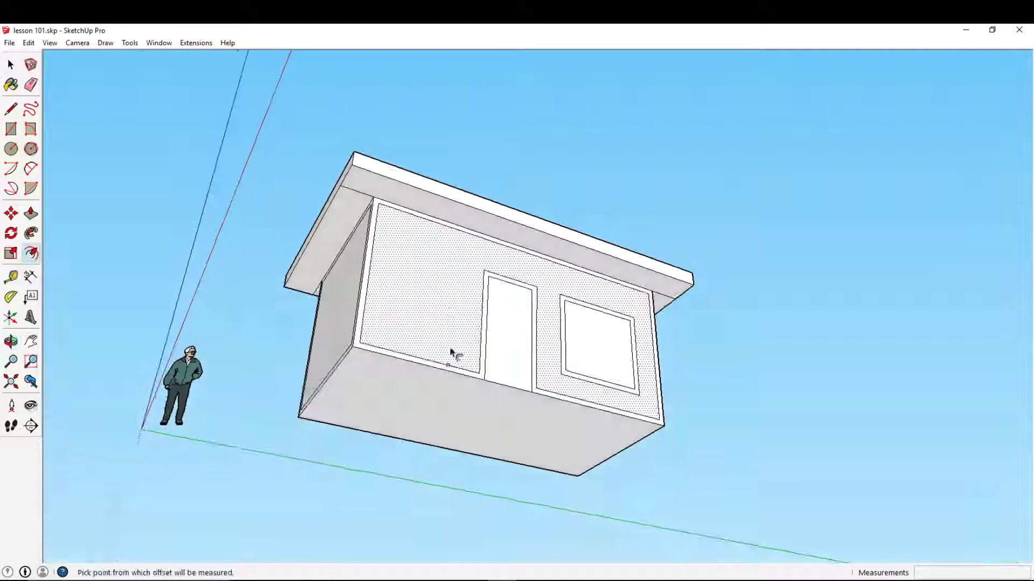
left_click(450, 387)
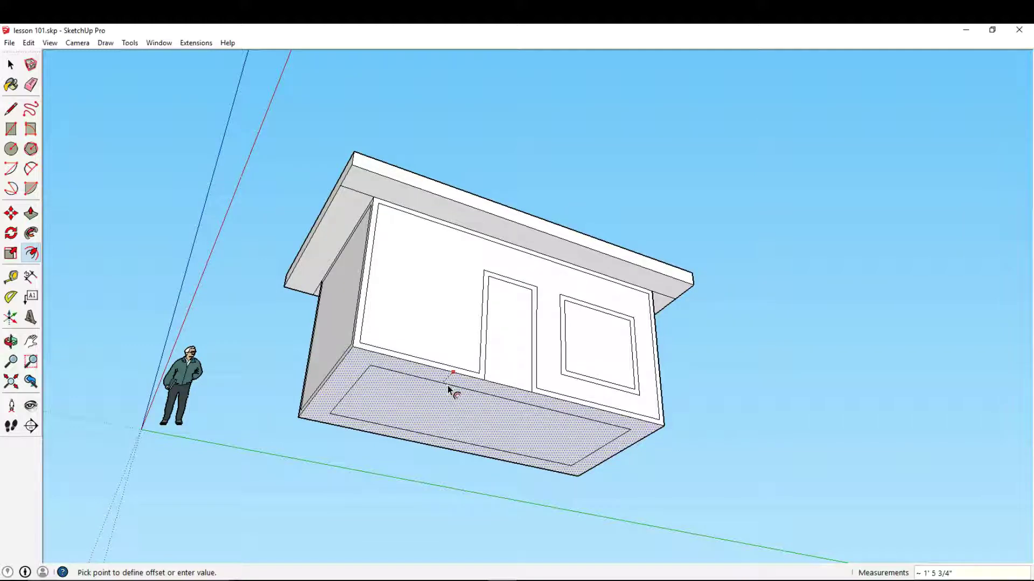
left_click(447, 386)
Step: Offset the outlines of the far end wall and the back wall inward to add their border trim
mouse_move(499, 347)
middle_mouse_down()
mouse_move(461, 381)
mouse_move(588, 358)
mouse_move(522, 404)
mouse_move(350, 376)
mouse_move(517, 374)
mouse_move(434, 374)
middle_mouse_up()
key("f")
left_click(452, 371)
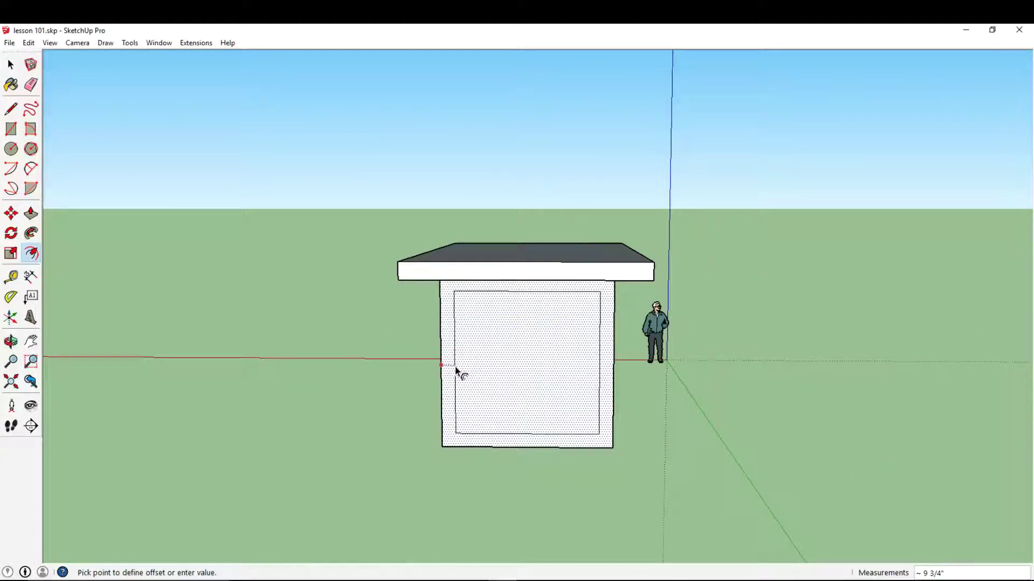
key("Escape")
middle_click_drag(641, 407, 443, 368)
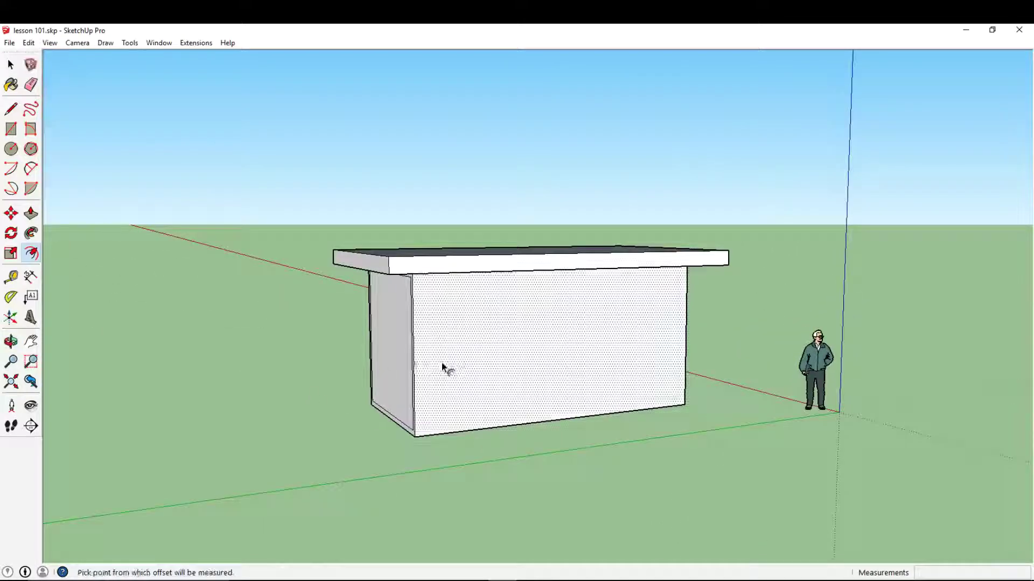
left_click(442, 367)
key("Escape")
Step: Push the inner face of the building's underside up 10' to hollow out the interior
mouse_move(693, 365)
middle_mouse_down()
mouse_move(454, 366)
mouse_move(445, 362)
mouse_move(492, 364)
mouse_move(347, 339)
mouse_move(483, 351)
mouse_move(461, 319)
mouse_move(468, 295)
mouse_move(460, 330)
middle_mouse_up()
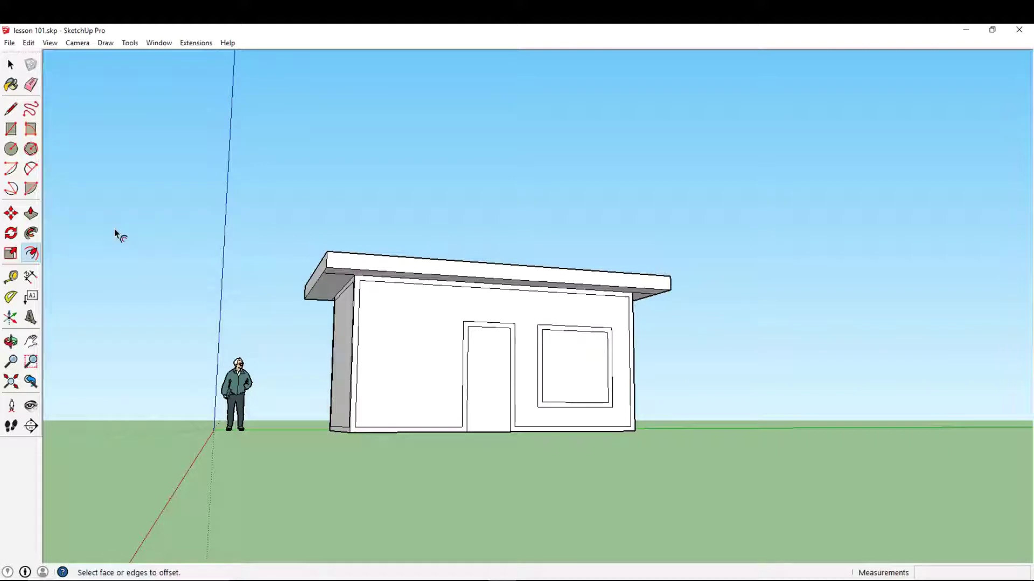
left_click(32, 215)
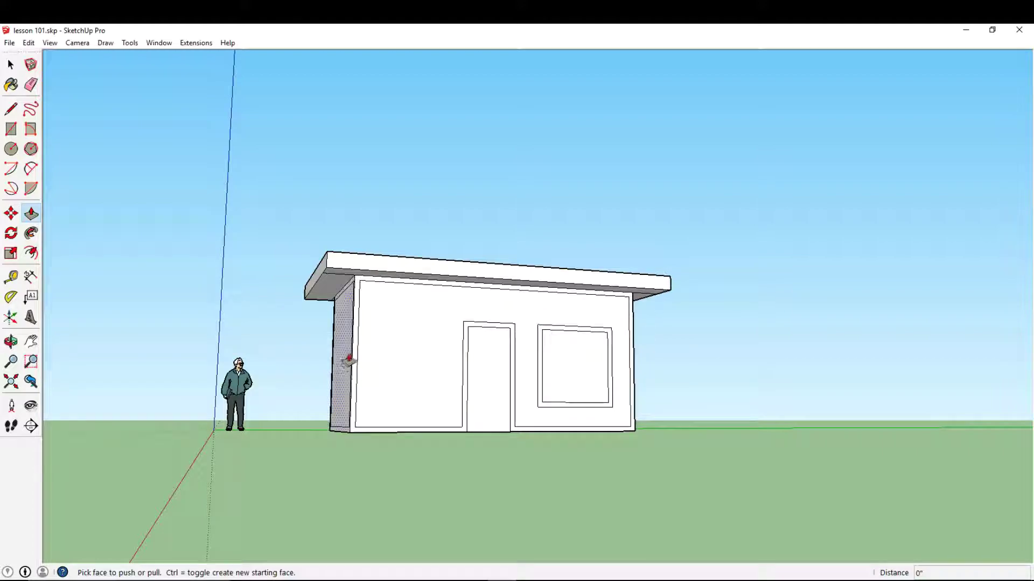
middle_click_drag(443, 396, 506, 360)
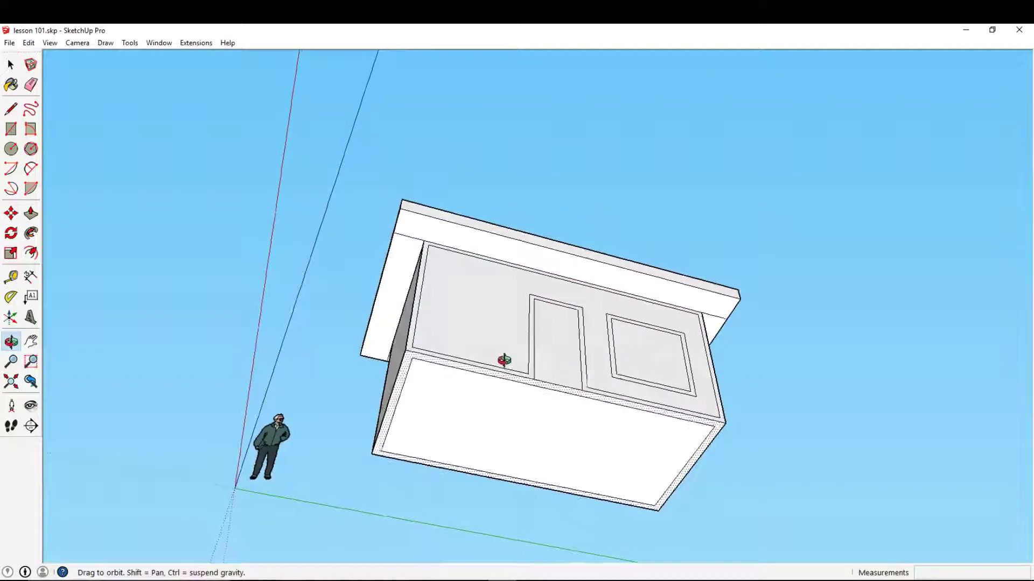
middle_click_drag(450, 422, 406, 402)
left_click(407, 402)
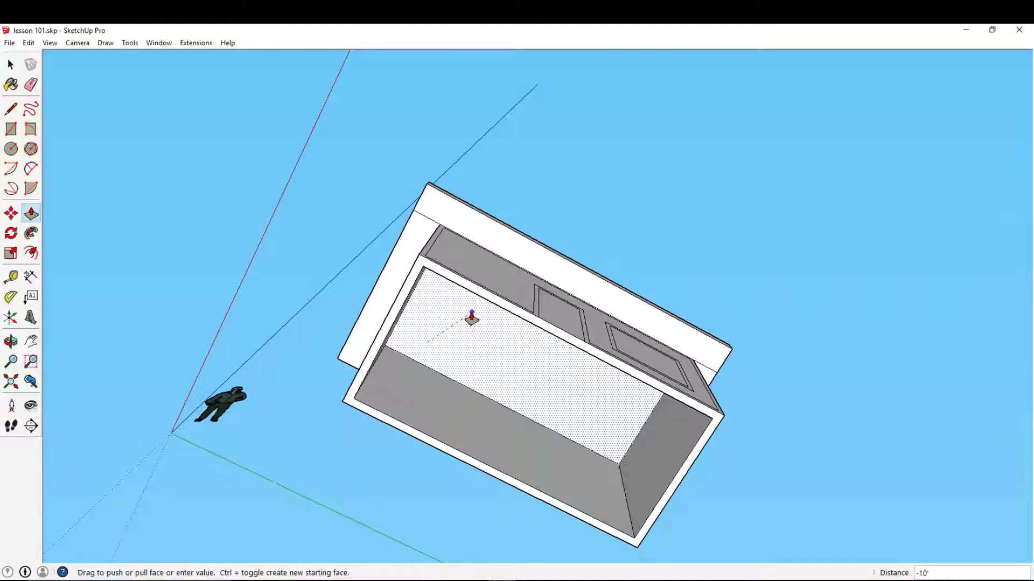
left_click(449, 305)
left_click(429, 341)
left_click(490, 324)
Step: Push the inner door and window faces 6" through the front wall to cut the openings
middle_click_drag(565, 337, 469, 328)
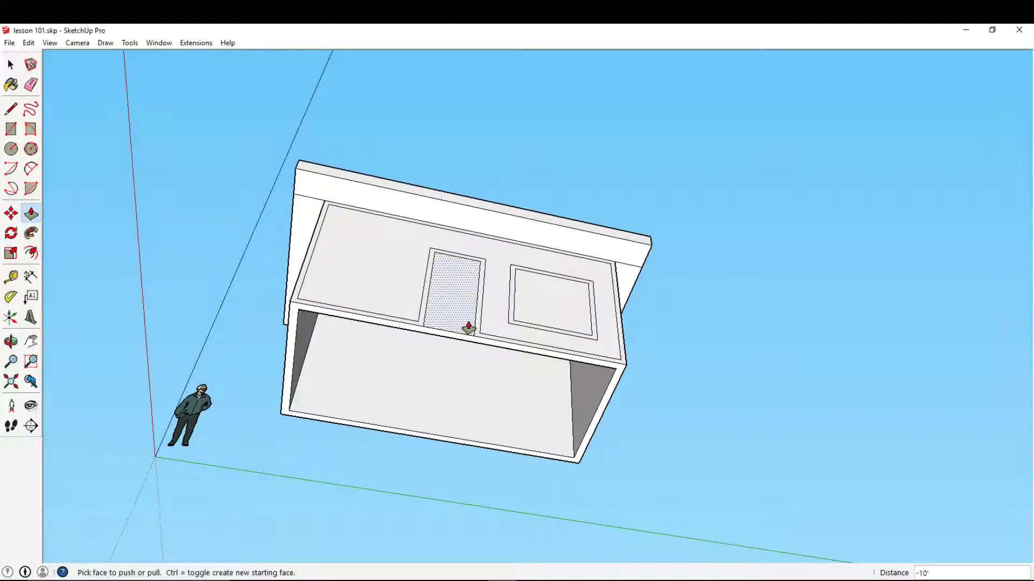
left_click(468, 328)
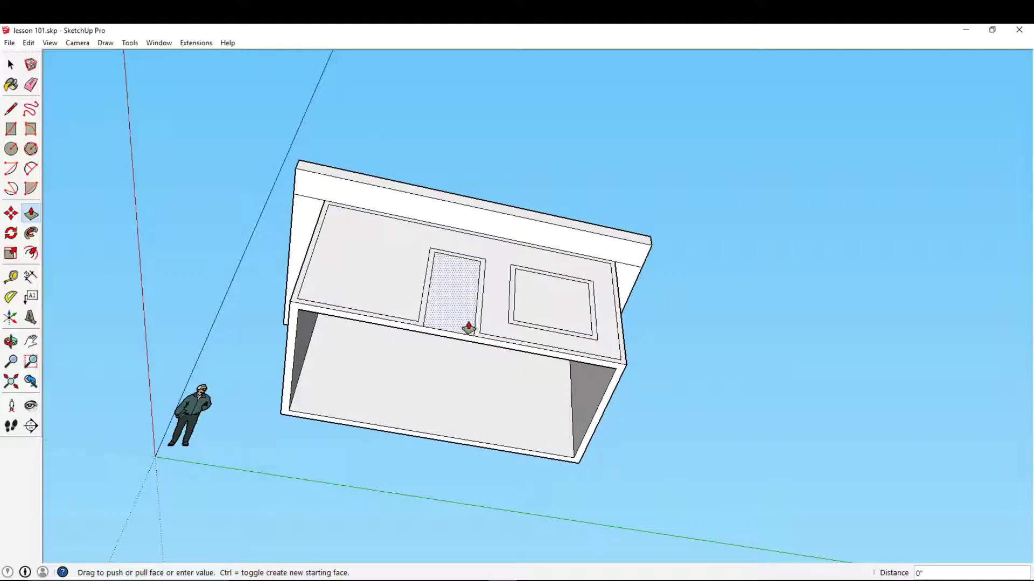
left_click(420, 338)
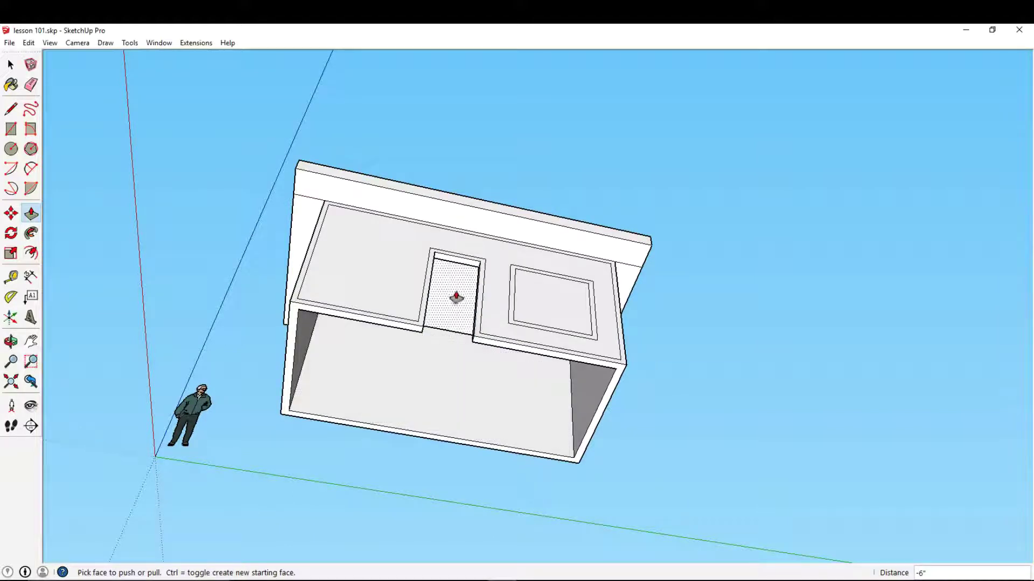
left_click(580, 302)
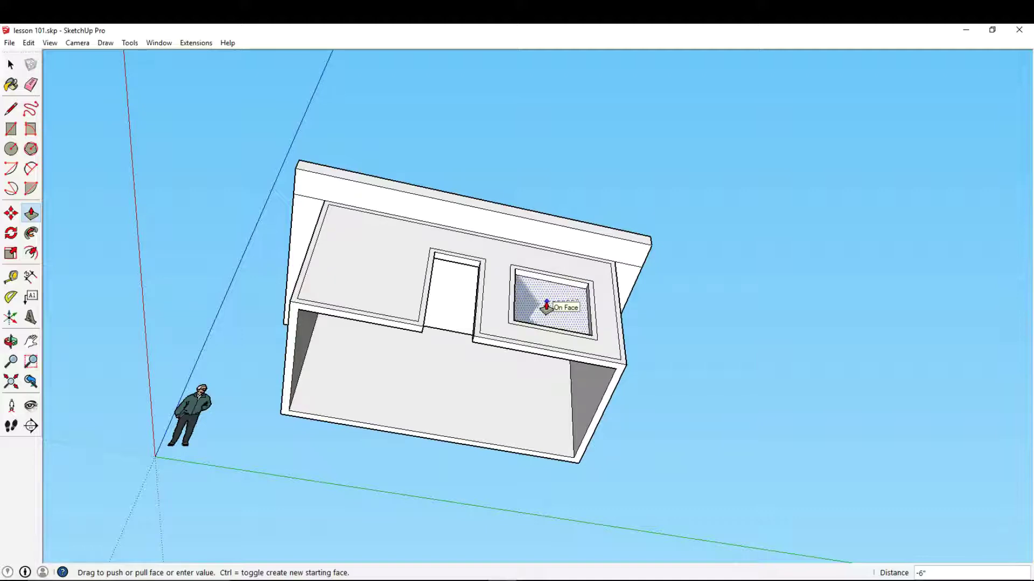
left_click(546, 307)
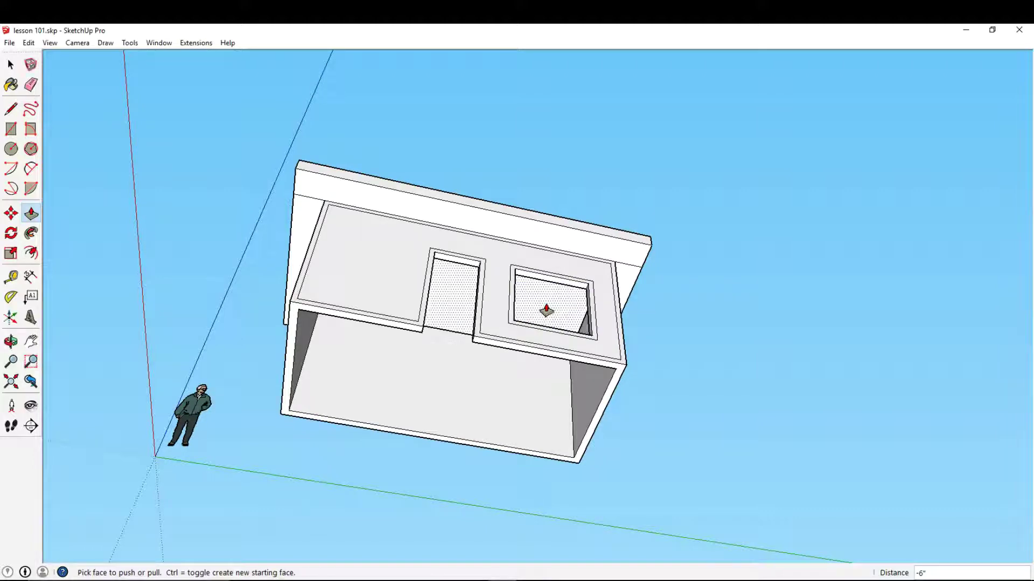
Step: Push/Pull the border trim of the near end wall and of the front wall, including the door surround, outward 1"
middle_click_drag(415, 302, 358, 422)
scroll(359, 423, "up", 5)
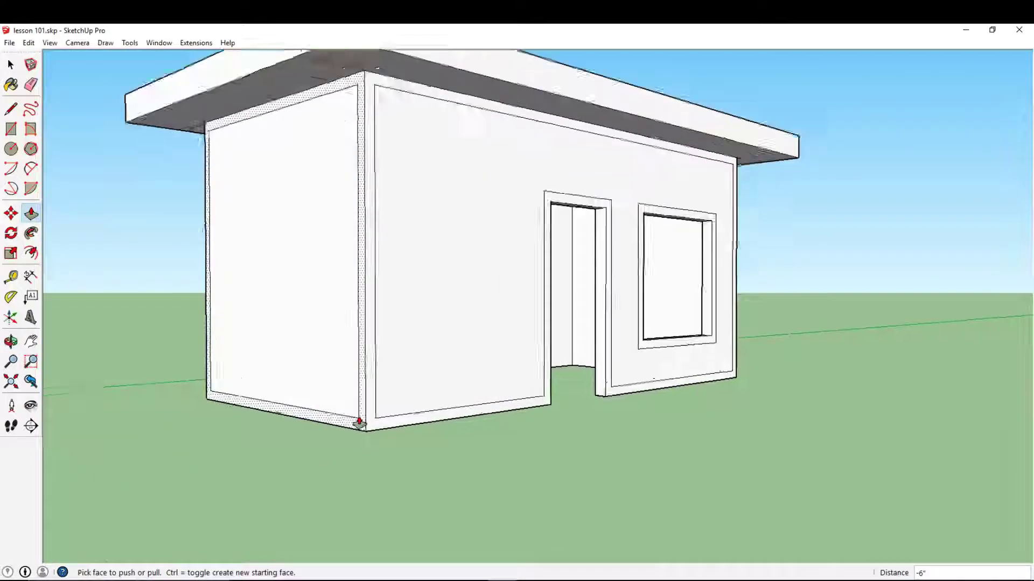
left_click(361, 425)
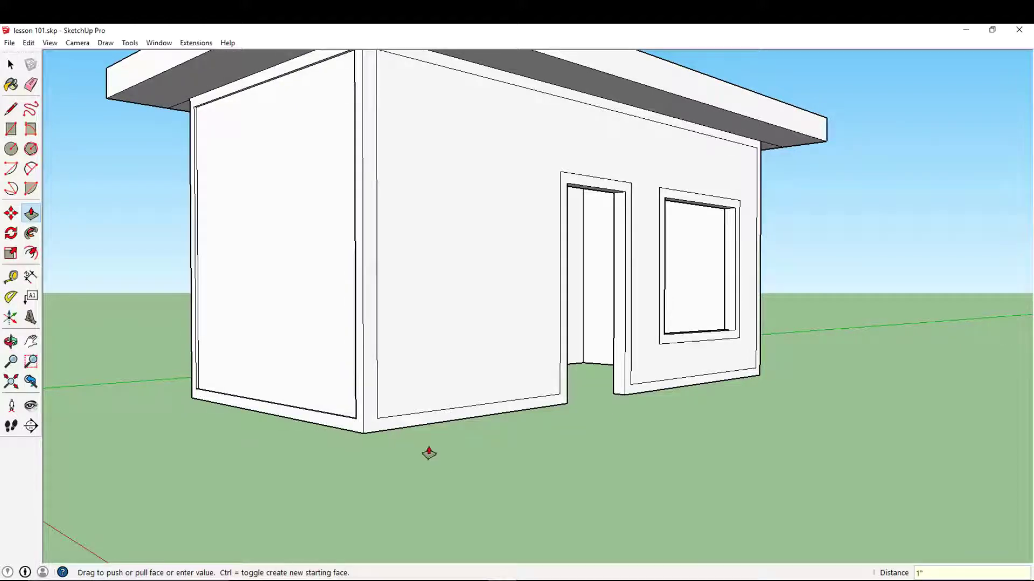
left_click_drag(412, 424, 419, 433)
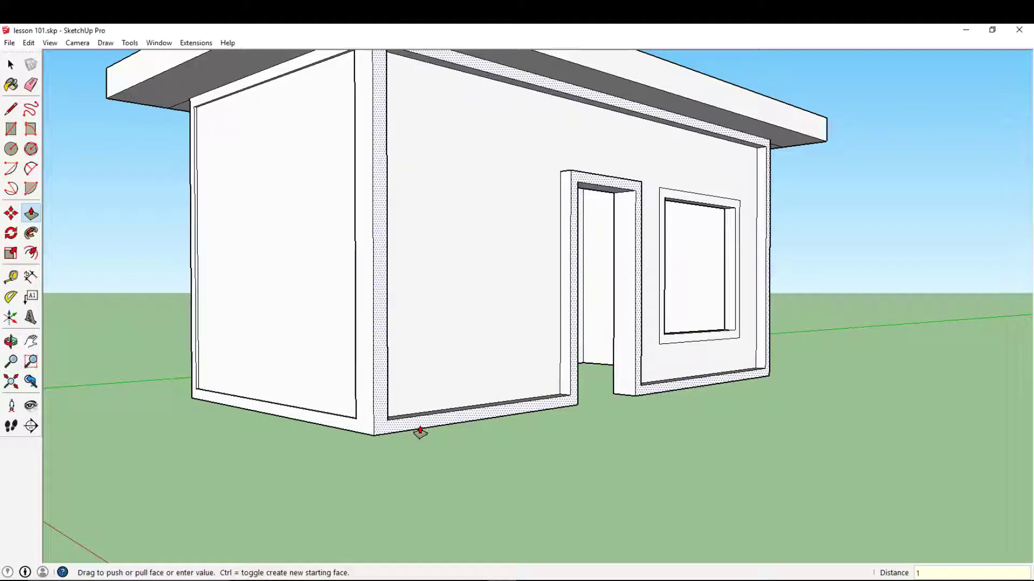
key("Return")
Step: Push/Pull the window's surrounding frame on the front wall outward 1"
middle_click_drag(679, 315, 470, 399, "shift")
scroll(474, 399, "up", 1)
left_click_drag(520, 300, 524, 300)
type("1")
key("Return")
Step: Push/Pull the border trim of the opposite end wall and of the back wall outward 1"
middle_click_drag(523, 298, 96, 318)
middle_click_drag(635, 304, 404, 284, "shift")
scroll(404, 284, "up", 1)
left_click(396, 201)
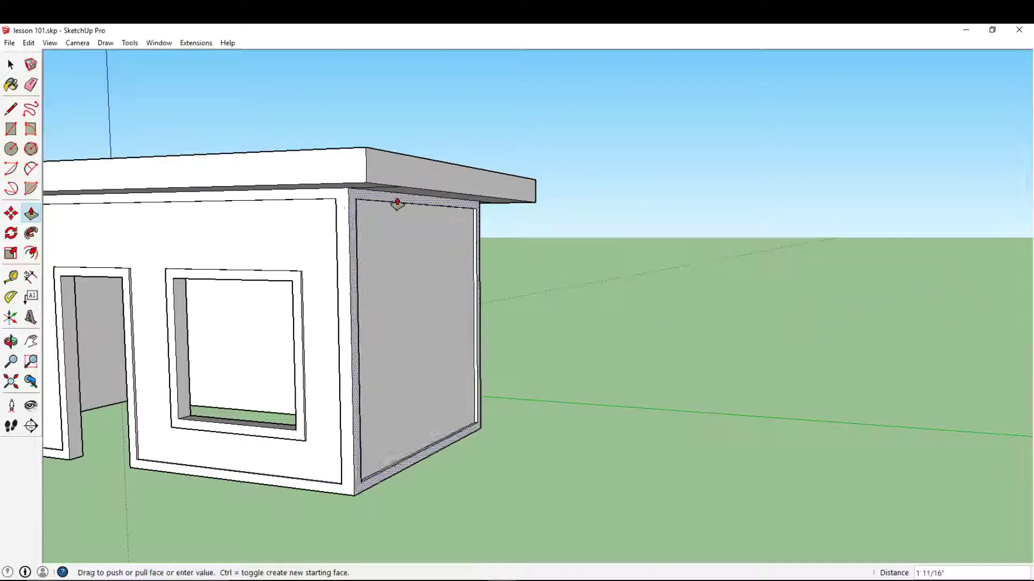
type("1")
key("Return")
middle_click_drag(396, 203, 488, 199)
left_click(485, 198)
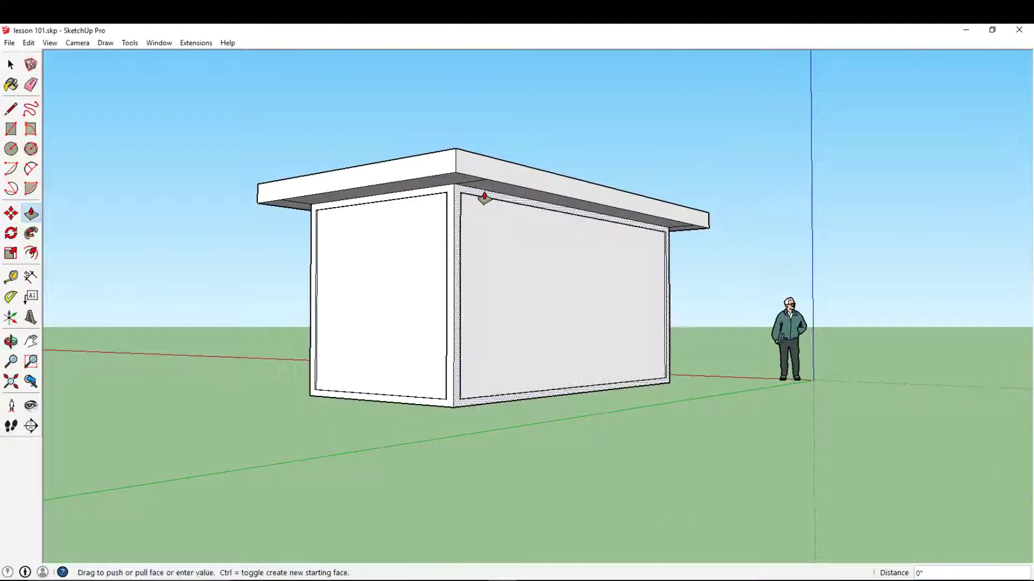
middle_click_drag(484, 197, 438, 212)
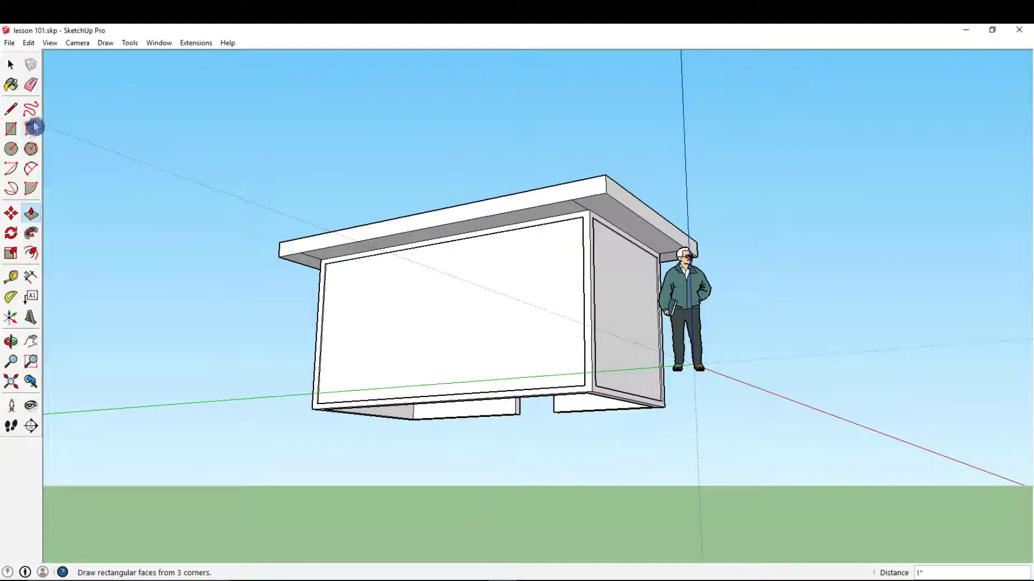
Step: Erase the leftover corner lines on the underside of the roof overhang all around the house
left_click(30, 85)
scroll(591, 198, "up", 5)
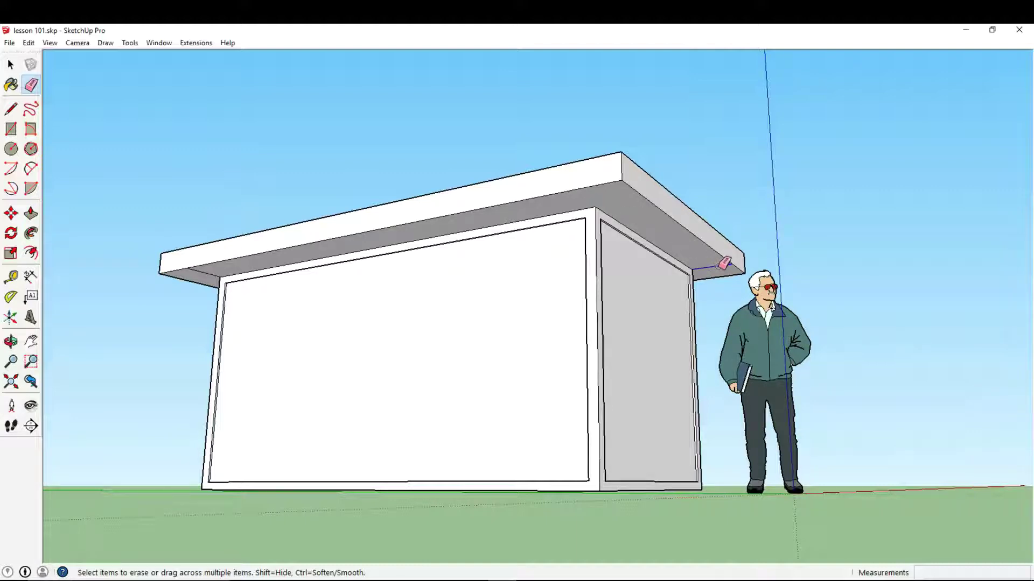
middle_click_drag(206, 300, 269, 229)
middle_click_drag(182, 305, 615, 367)
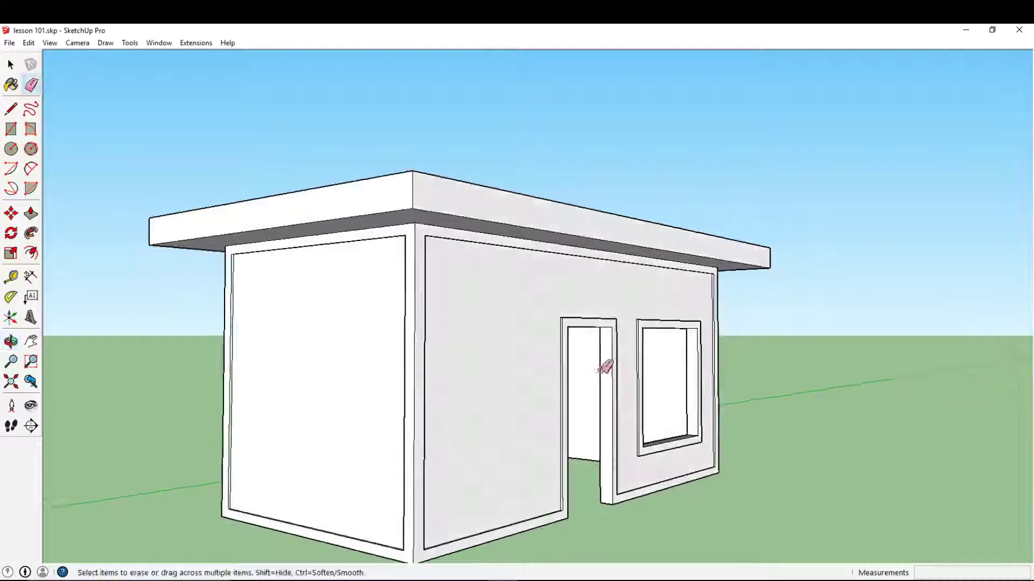
scroll(549, 369, "down", 5)
middle_click_drag(538, 372, 426, 380)
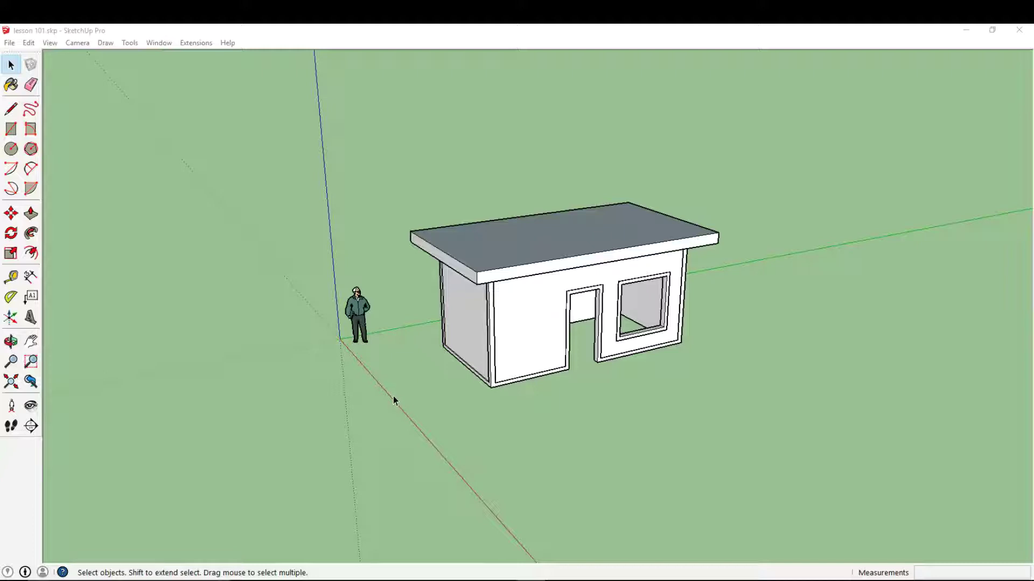
Step: Select the whole house and rotate it 45 degrees around the axes origin in the ground plane
left_click_drag(389, 402, 786, 159)
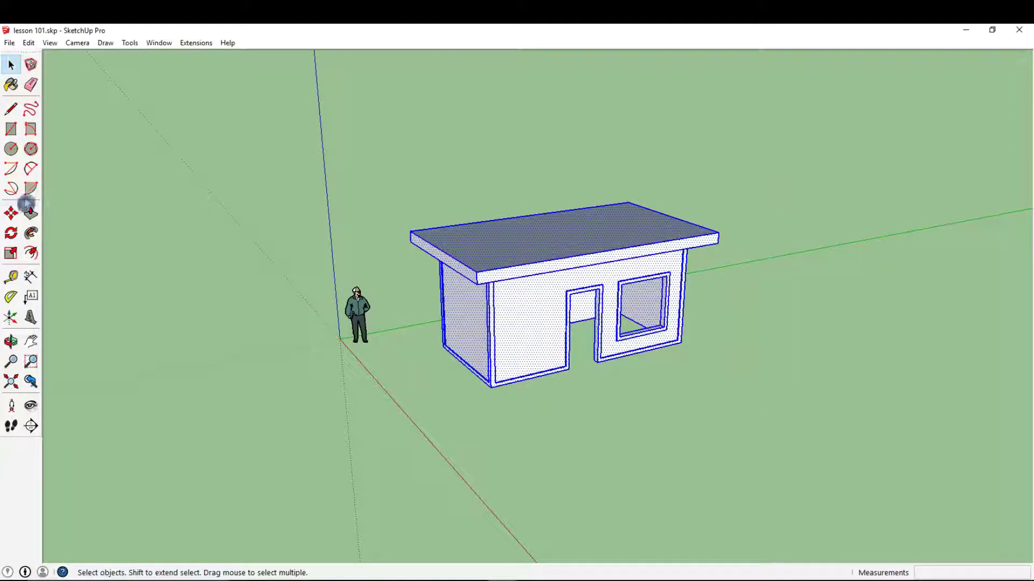
left_click(11, 235)
middle_click_drag(270, 301, 323, 337)
scroll(325, 338, "down", 2)
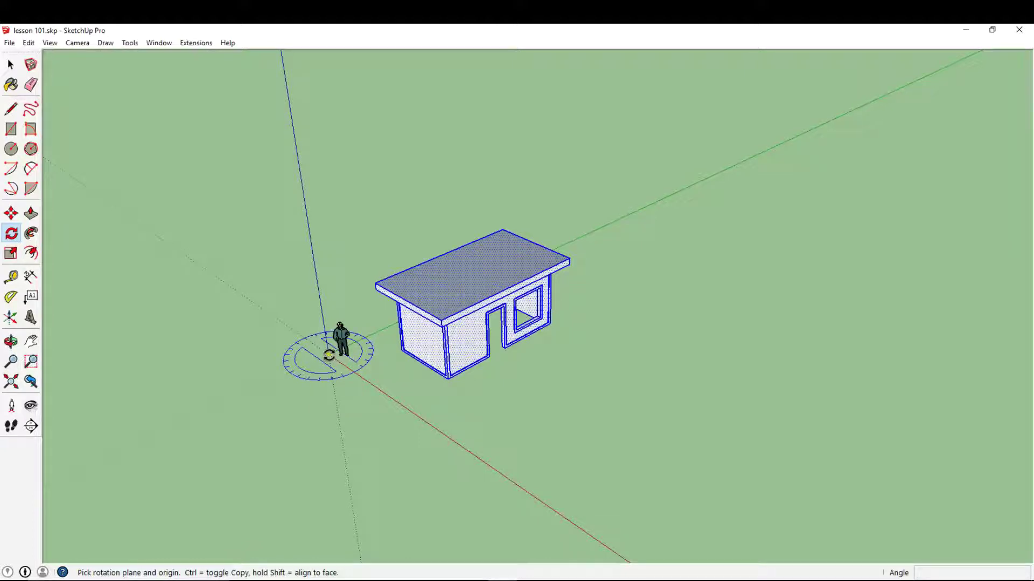
left_click_drag(329, 354, 336, 321)
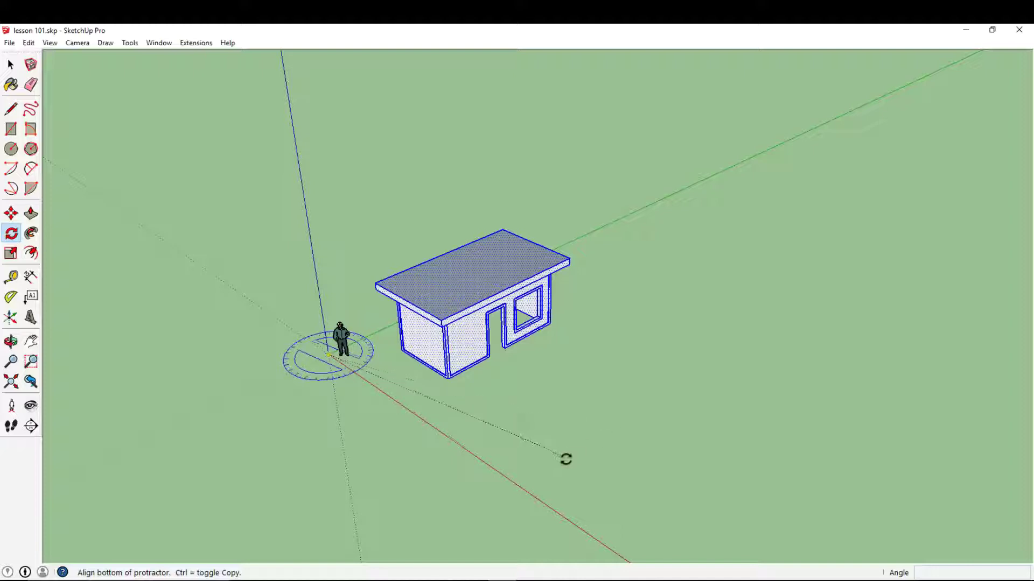
left_click(623, 483)
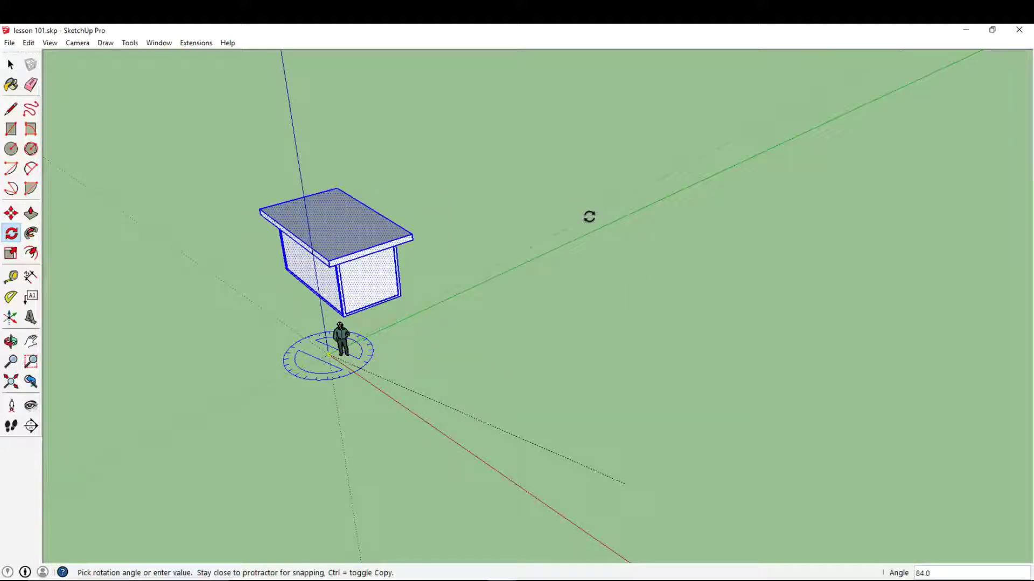
key("Return")
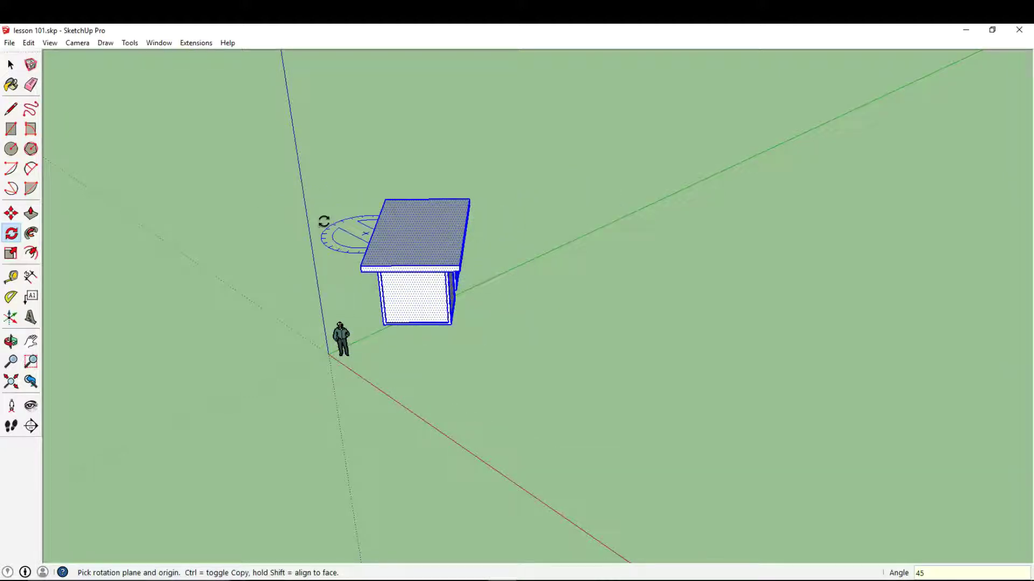
left_click(10, 65)
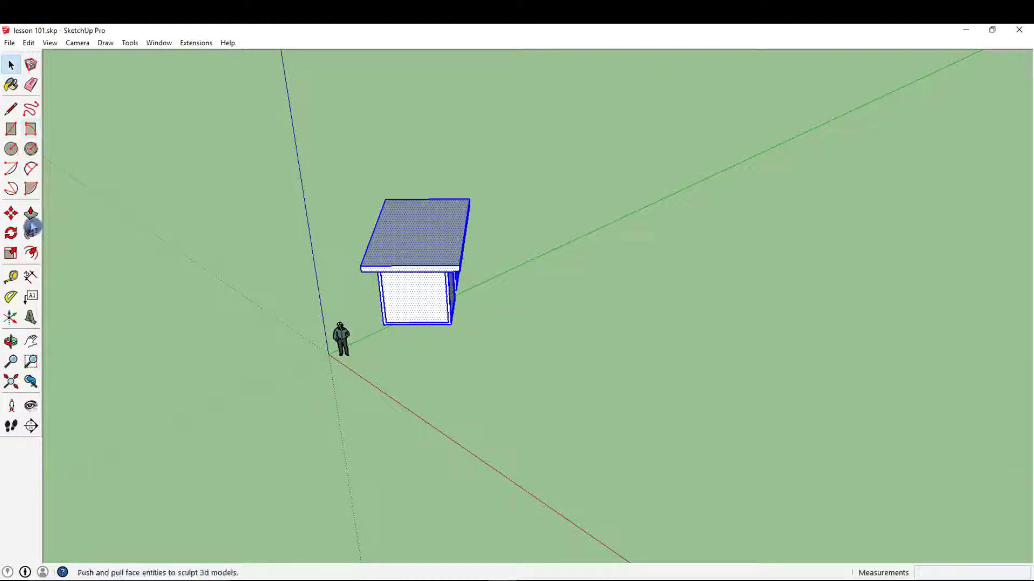
left_click(11, 233)
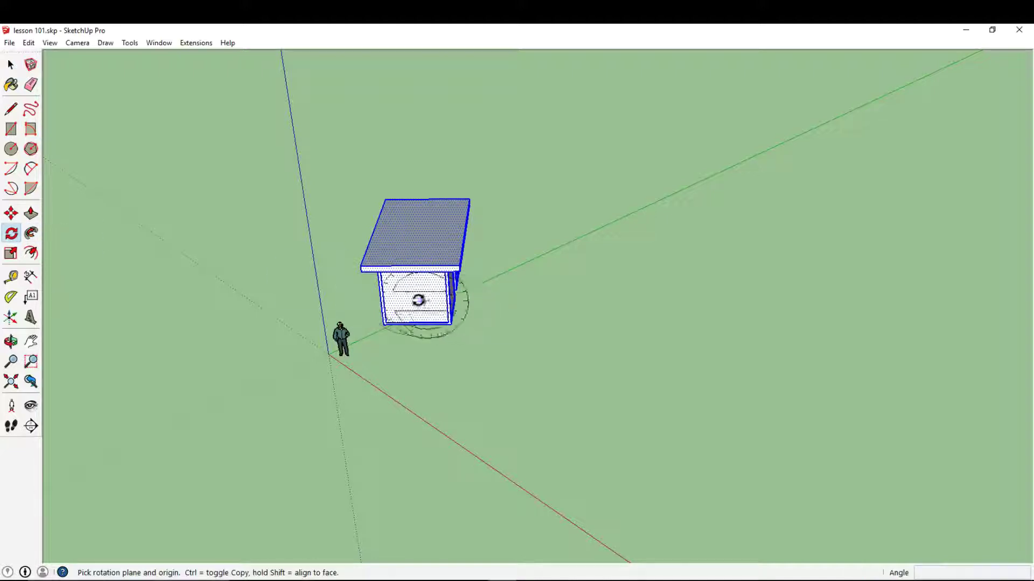
mouse_move(418, 300)
middle_mouse_down()
mouse_move(429, 303)
mouse_move(413, 281)
middle_mouse_up()
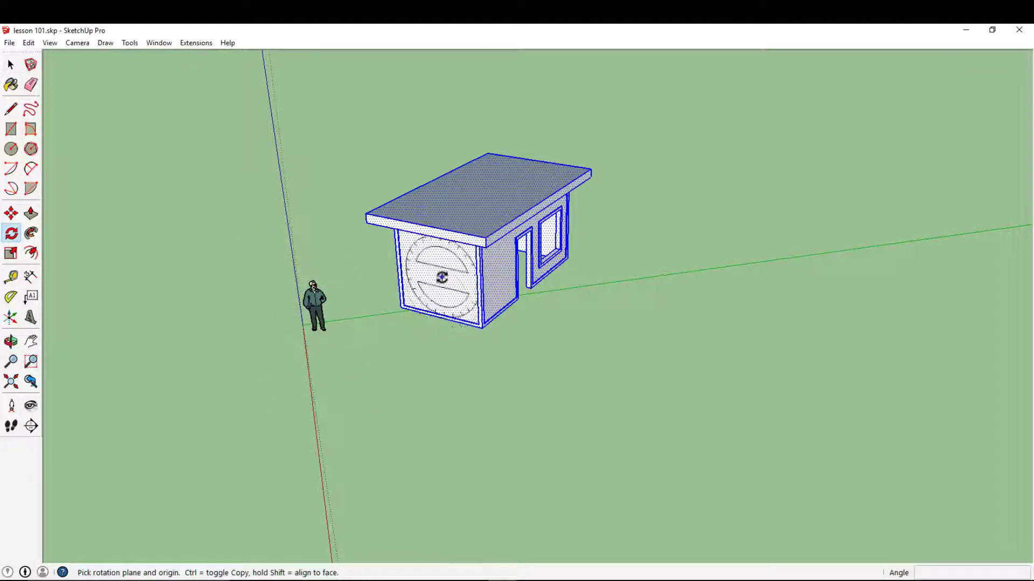
middle_click_drag(501, 274, 461, 292)
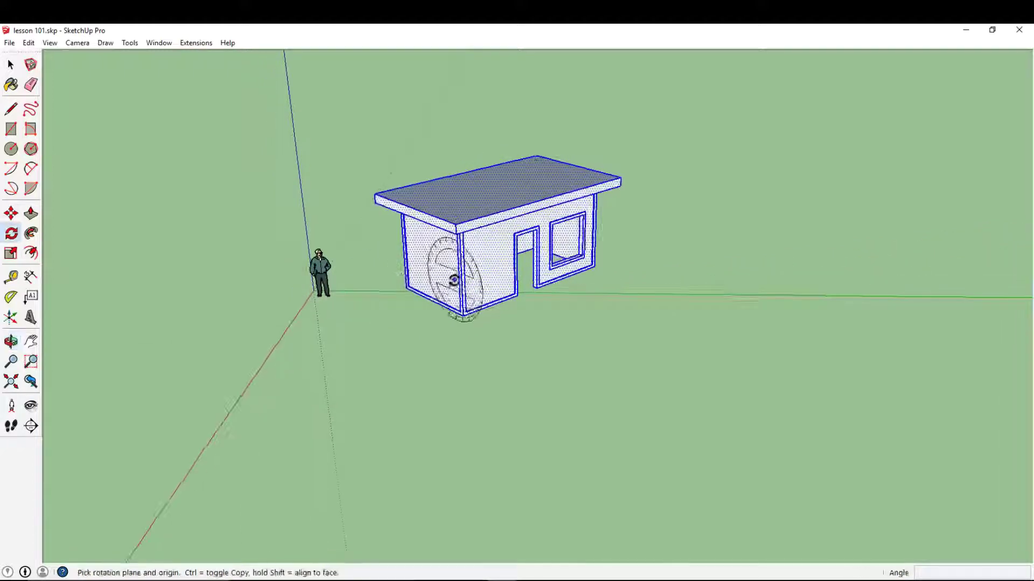
left_click(466, 314)
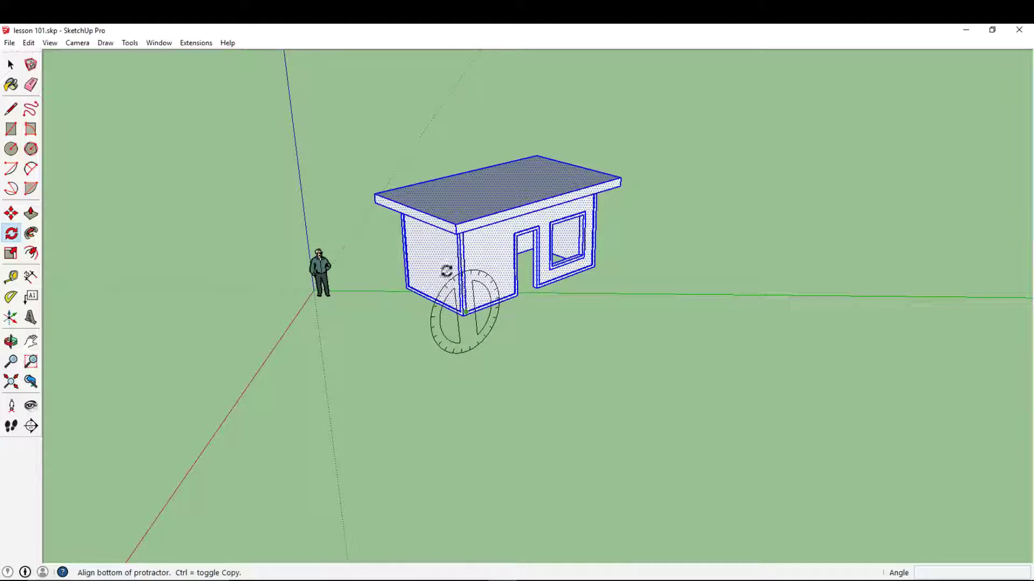
left_click(590, 274)
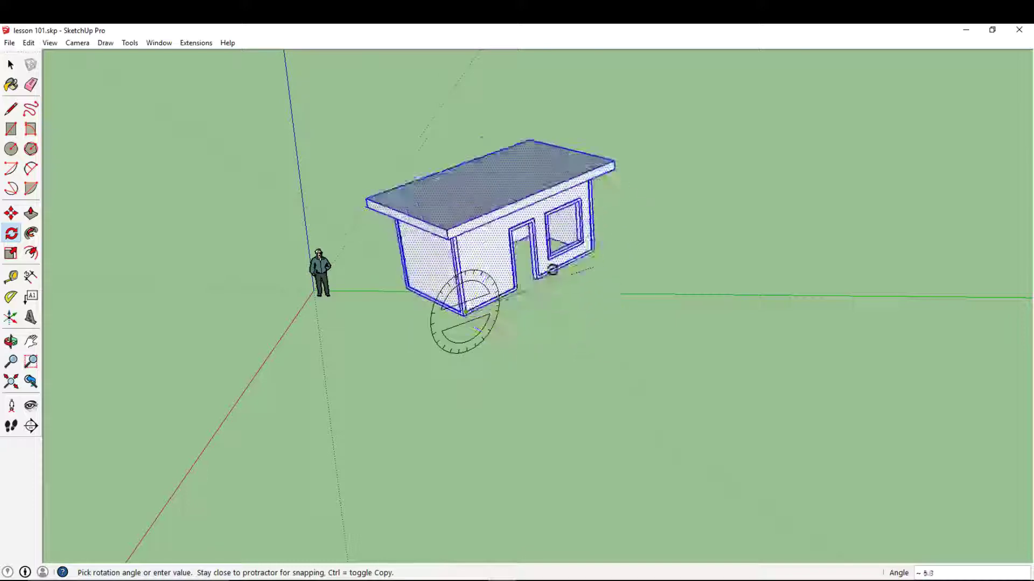
key("Escape")
left_click(450, 297)
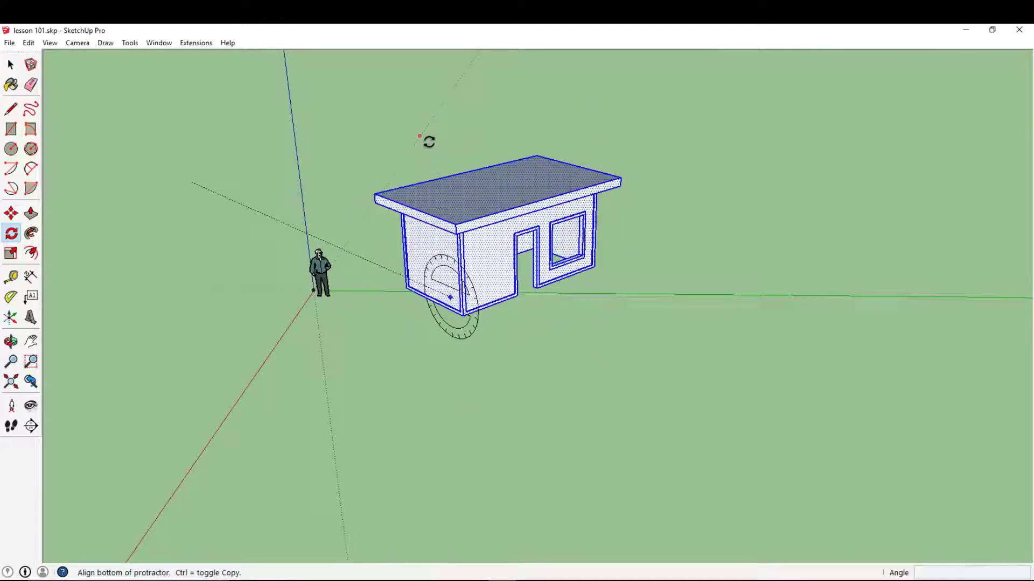
left_click(441, 142)
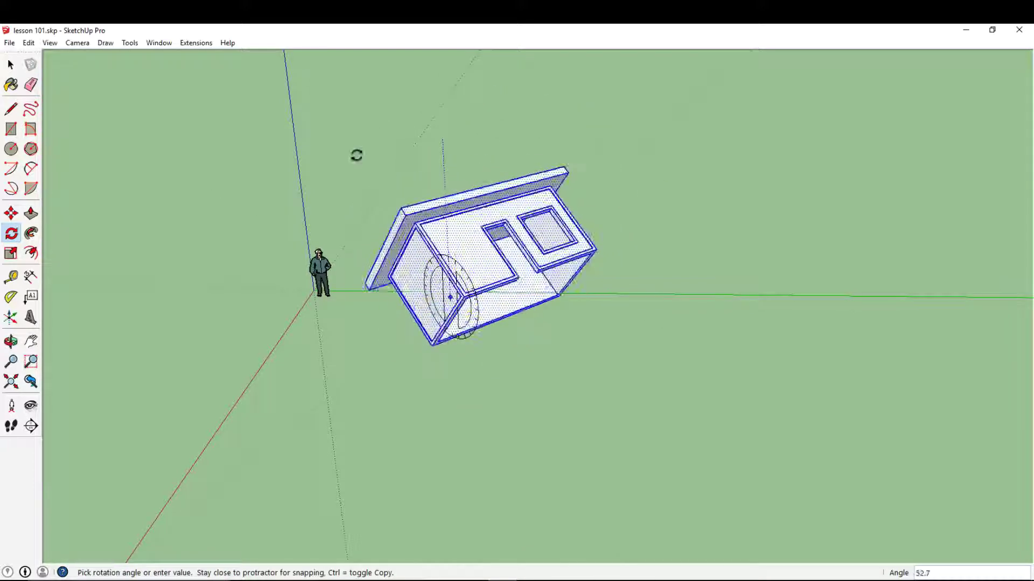
key("Escape")
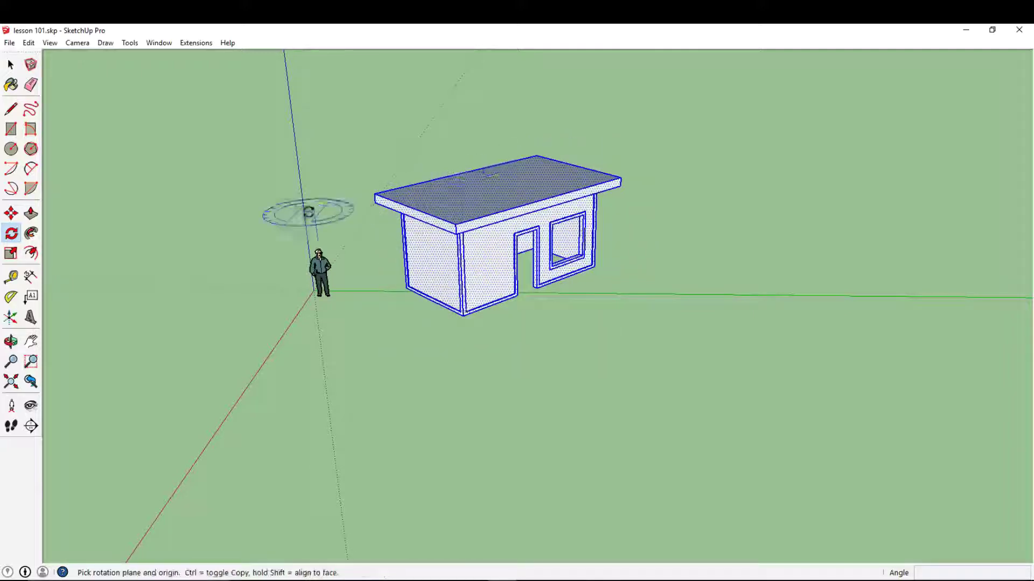
Step: Clear the selection and undo the 45-degree rotation of the house
left_click(11, 64)
left_click(268, 264)
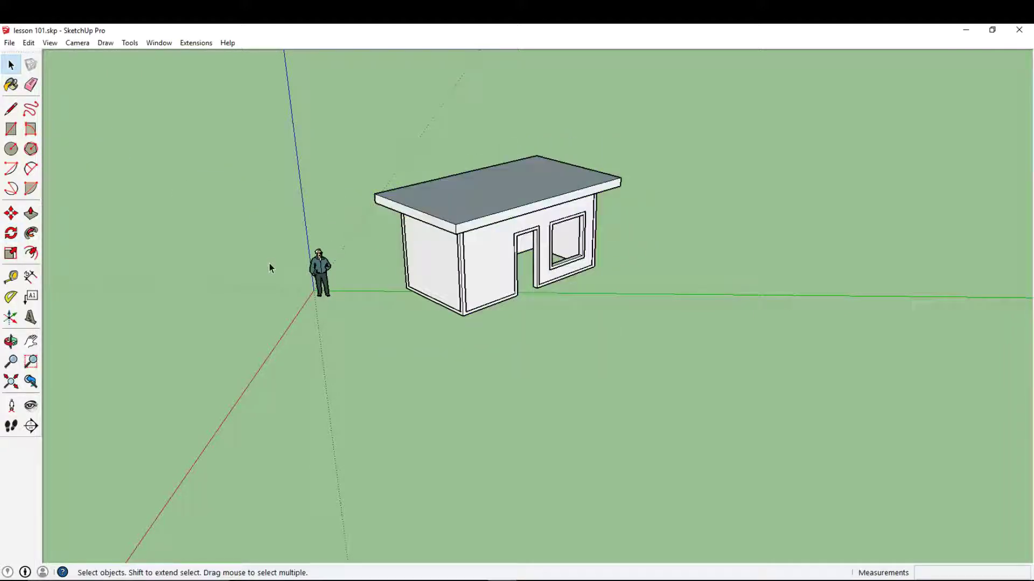
key("ctrl+z")
Step: Select the whole house and make a rotated copy of it at 90 degrees around the axes origin
middle_click_drag(271, 267, 615, 279)
scroll(592, 302, "down", 2)
middle_click_drag(508, 335, 512, 341)
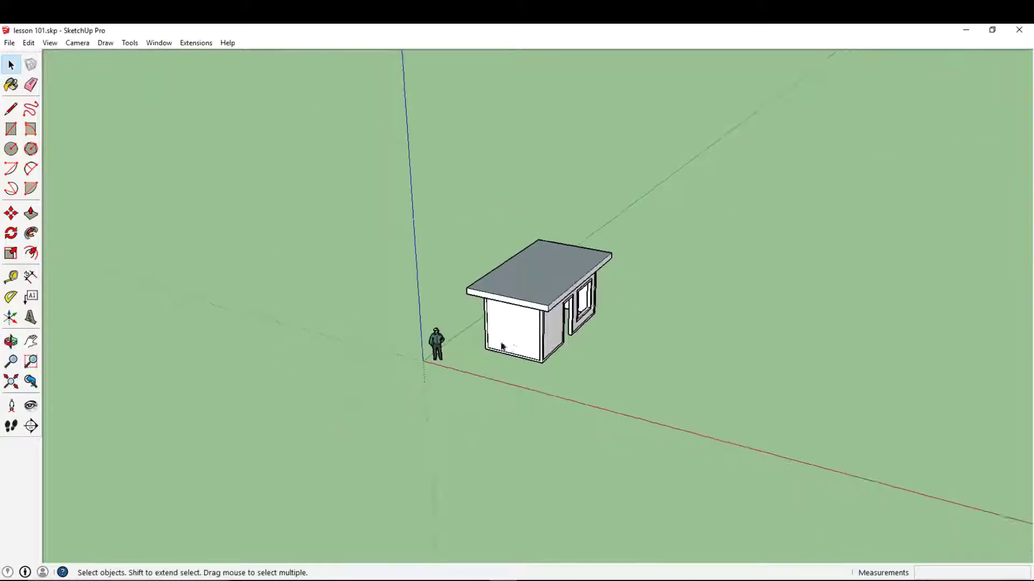
left_click_drag(666, 235, 680, 210)
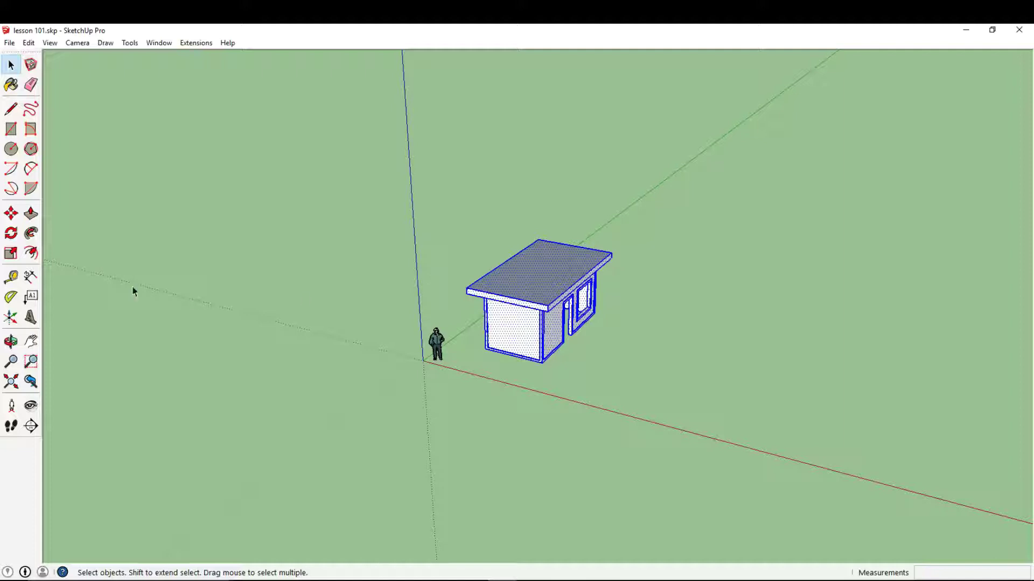
left_click(13, 236)
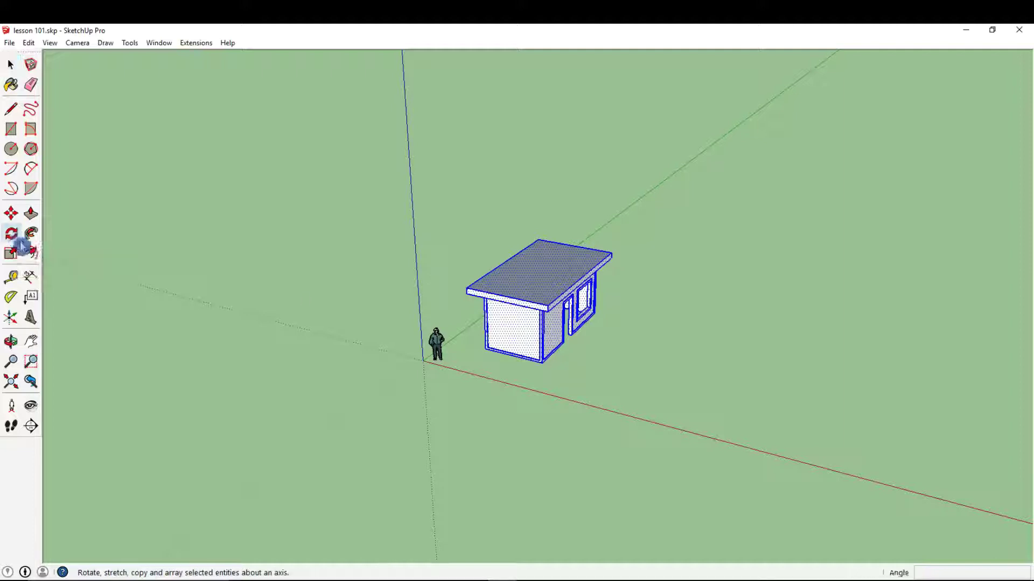
left_click(423, 365)
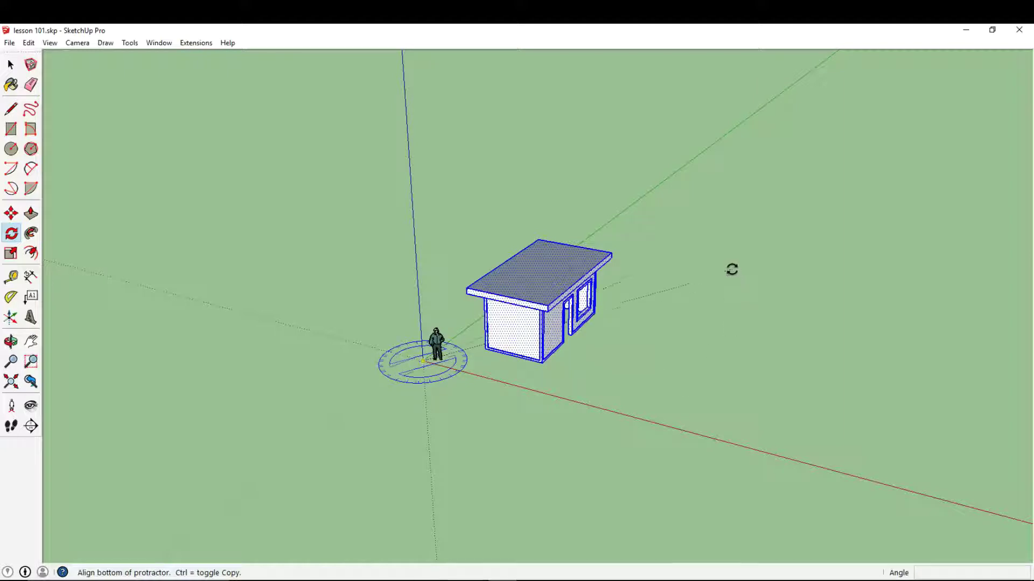
left_click(686, 251)
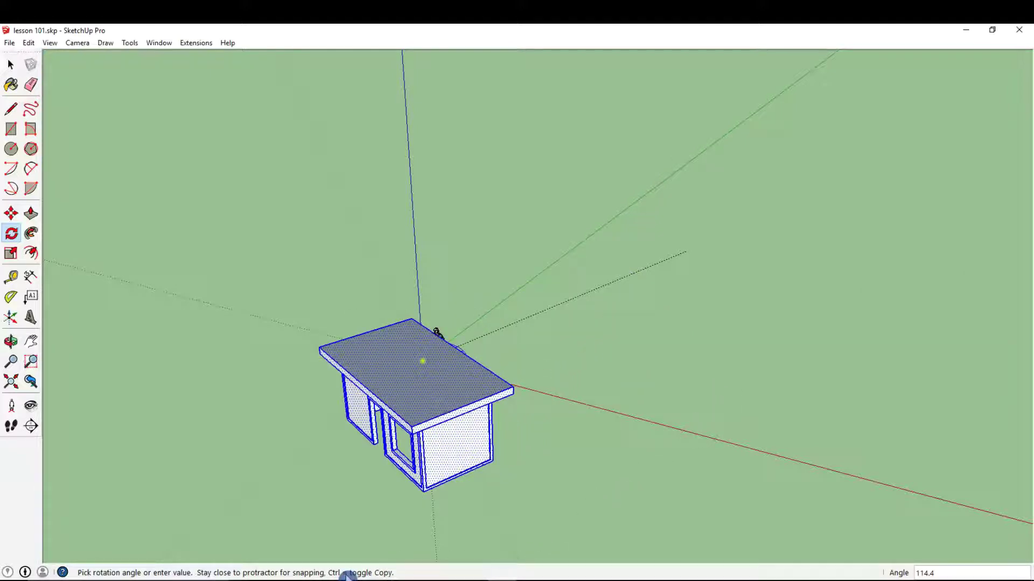
key("ctrl")
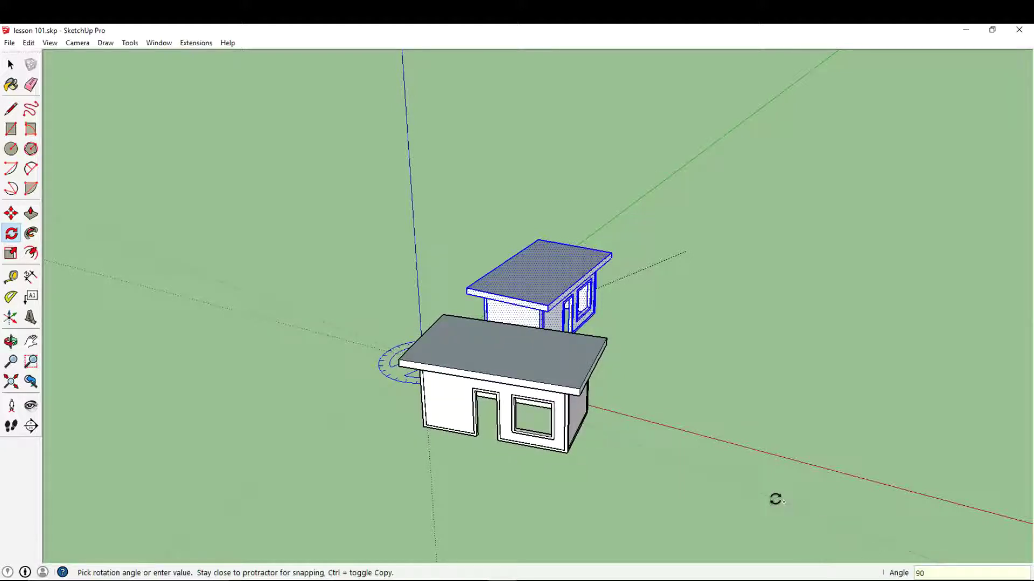
key("Return")
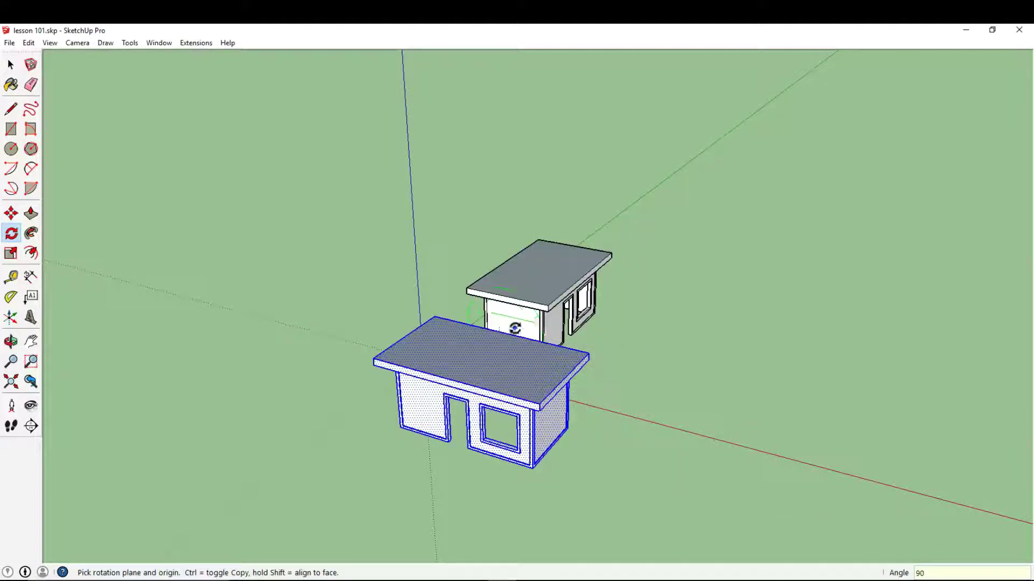
Step: Clear the selection and view the original house and its rotated copy from several sides
middle_click_drag(516, 330, 327, 328)
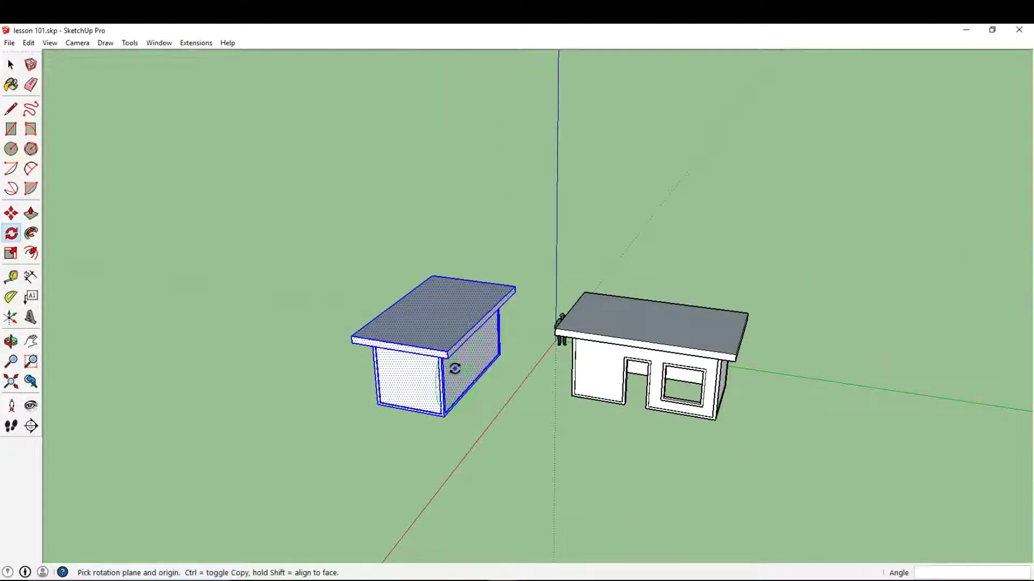
left_click(11, 68)
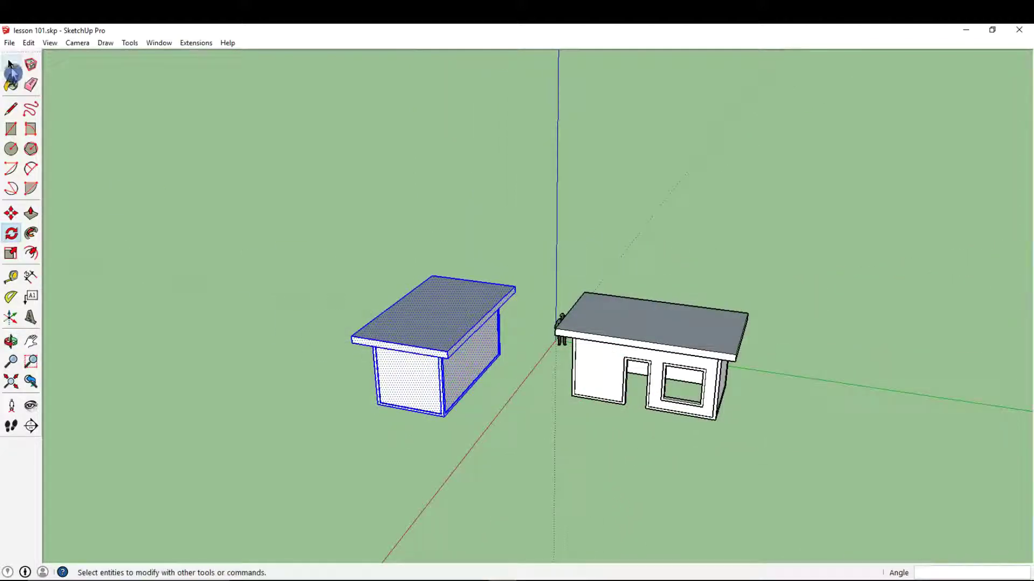
middle_click_drag(374, 349, 946, 393)
middle_click_drag(396, 392, 716, 389)
left_click(511, 440)
middle_click_drag(731, 435, 430, 425)
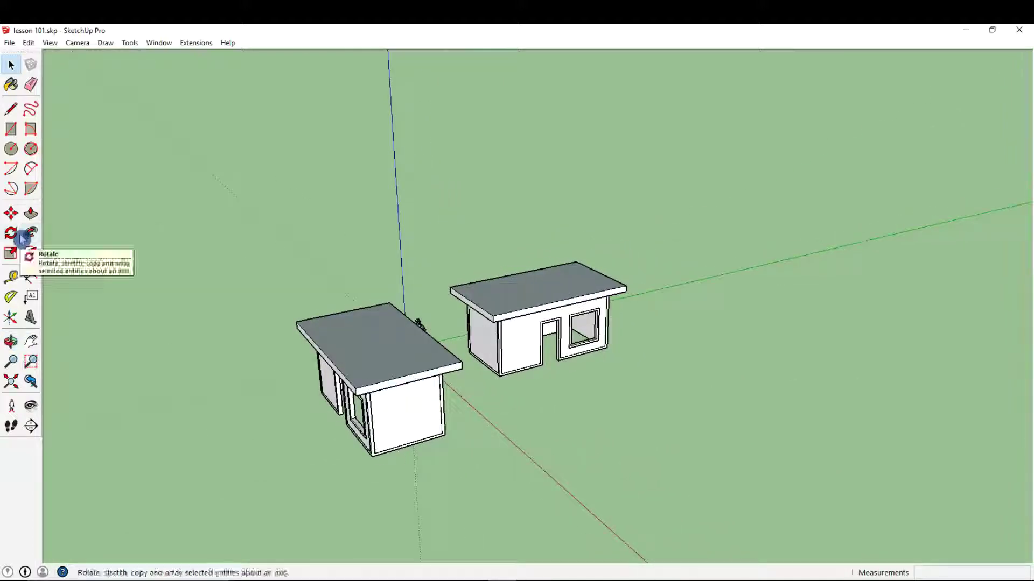